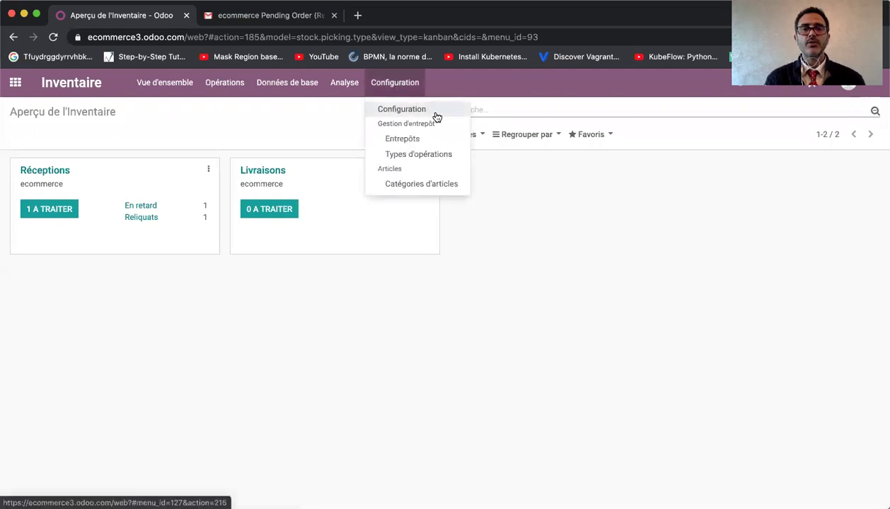
# - Search the Inventory settings for "vari", enable the Variantes option under Vente, and save the configuration
pyautogui.click(425, 109)
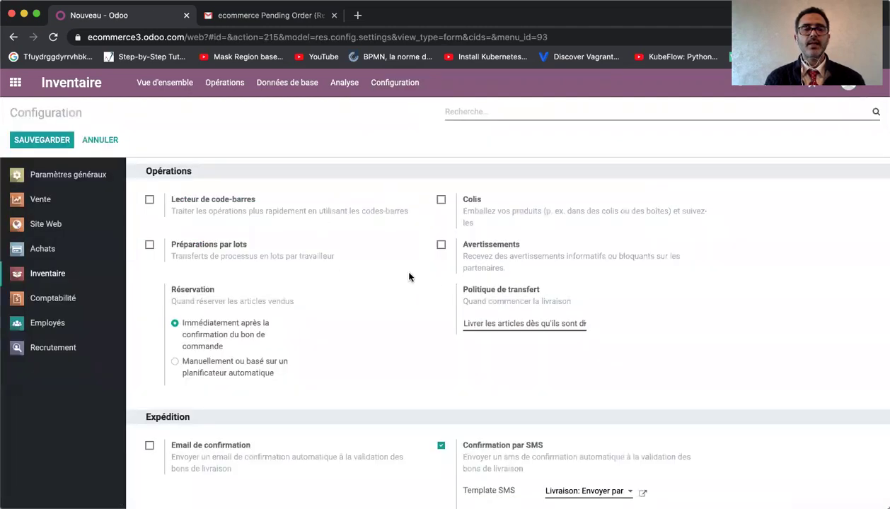
pyautogui.moveTo(369, 314)
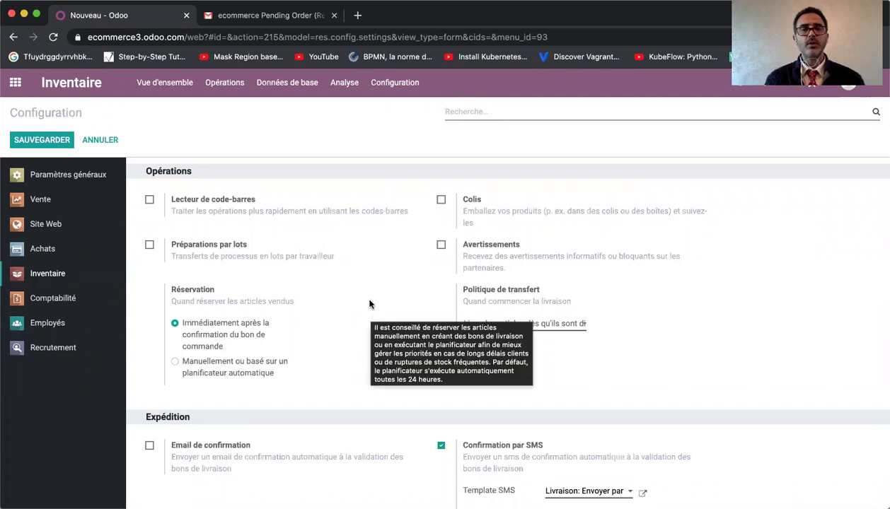
pyautogui.click(474, 112)
pyautogui.write('vari')
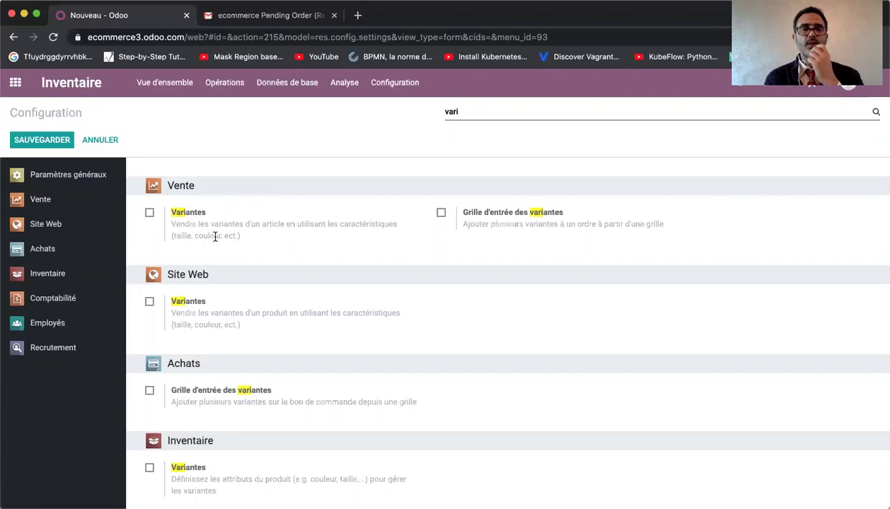
pyautogui.click(150, 214)
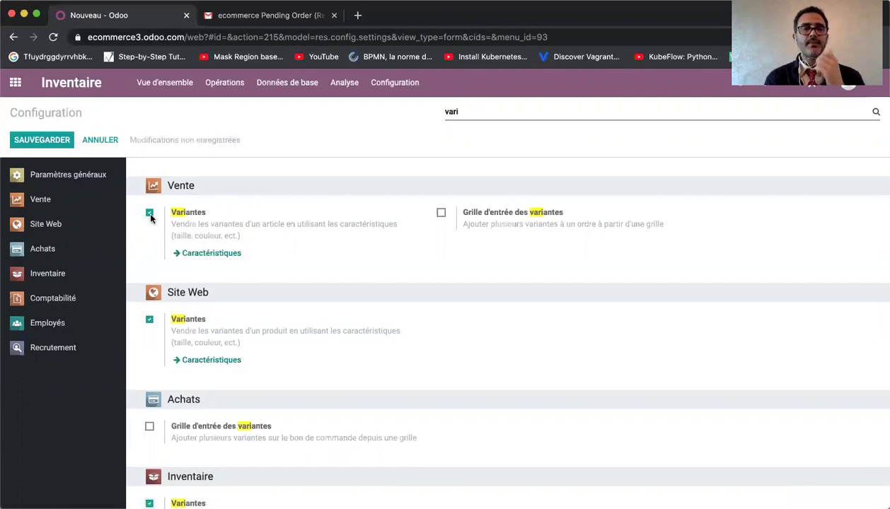
pyautogui.click(49, 138)
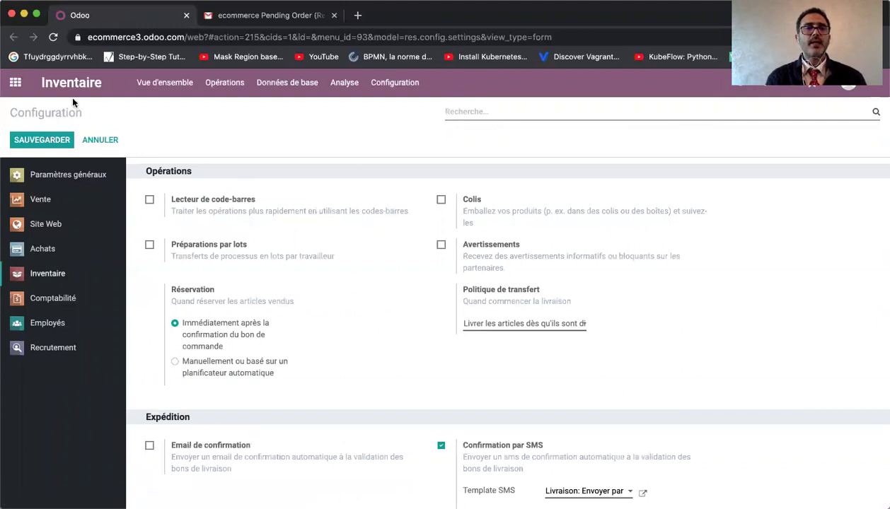
# - Create a new article in the Inventory master data and name it Stylo
pyautogui.click(287, 82)
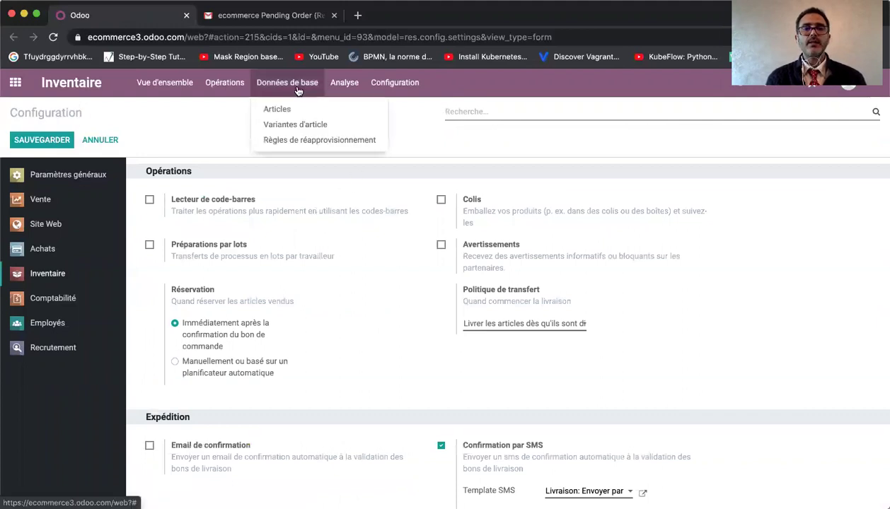
pyautogui.click(283, 109)
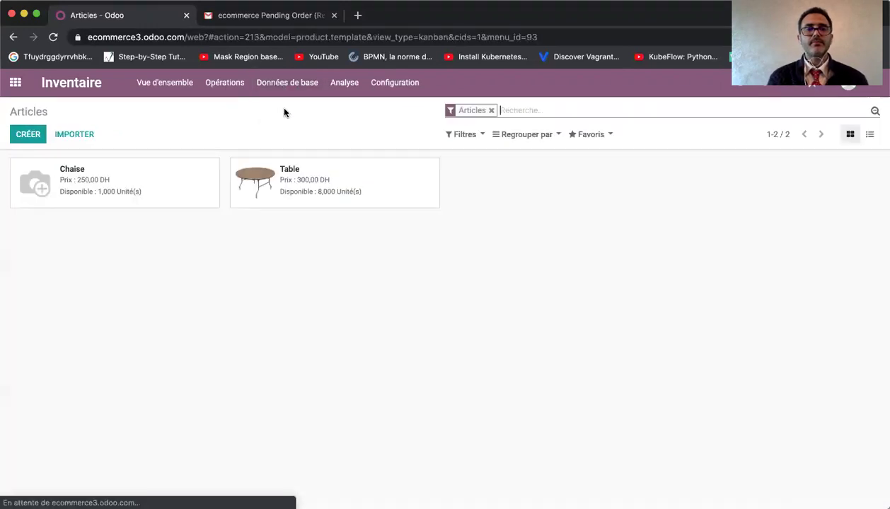
pyautogui.click(21, 138)
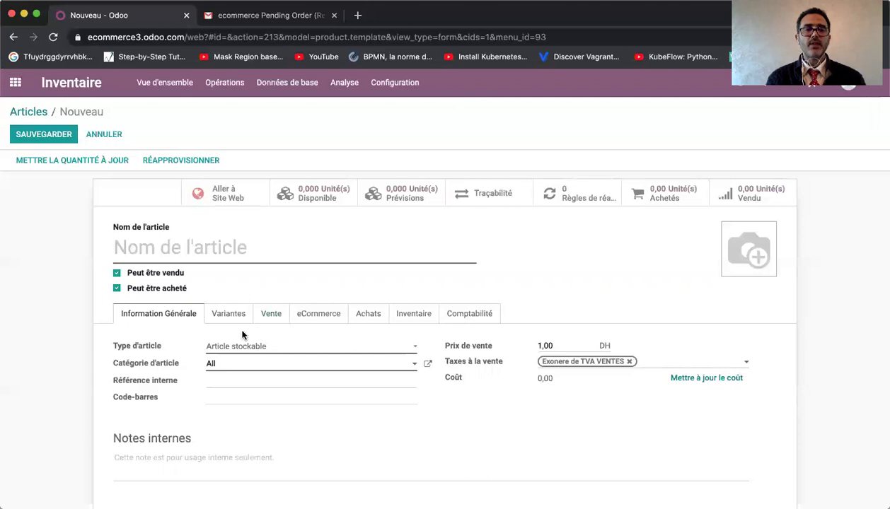
pyautogui.click(223, 249)
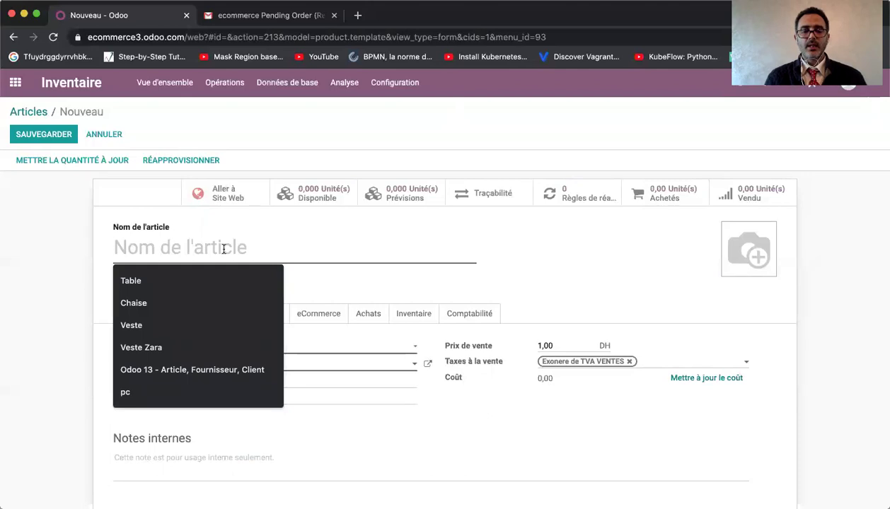
pyautogui.write('Stylo')
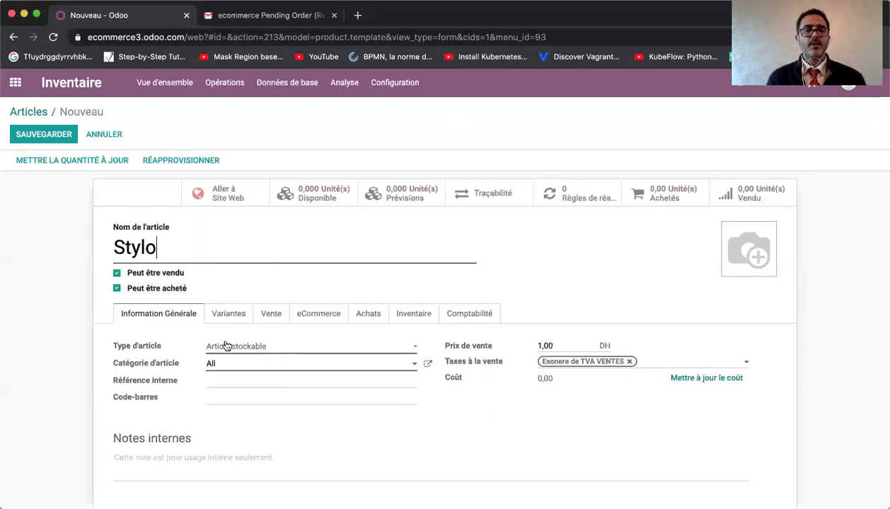
# - Set the Stylo article's sale price to 2 DH and replace its sales tax with TVA 20% VENTES
pyautogui.click(562, 344)
pyautogui.write('2')
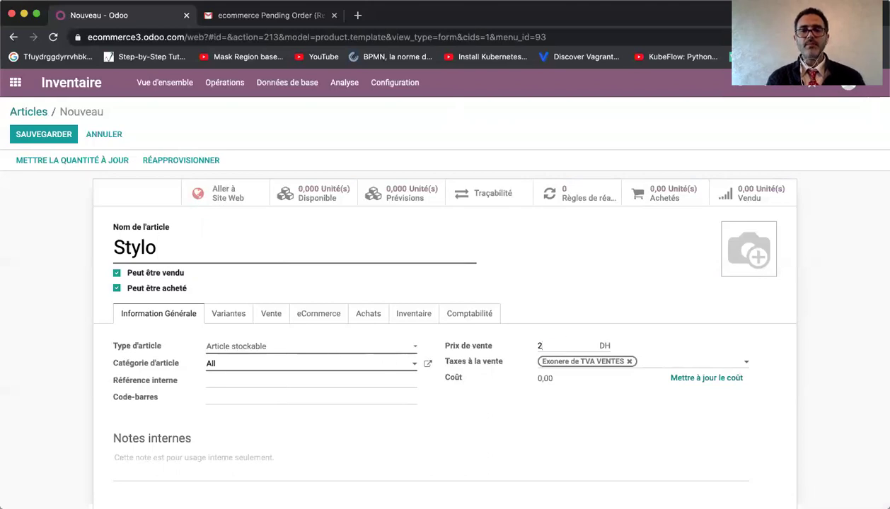
pyautogui.click(629, 361)
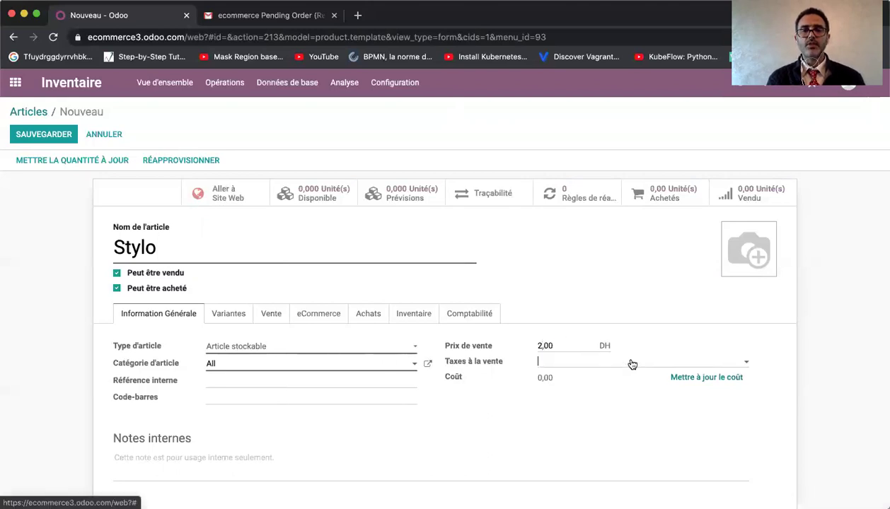
pyautogui.click(613, 394)
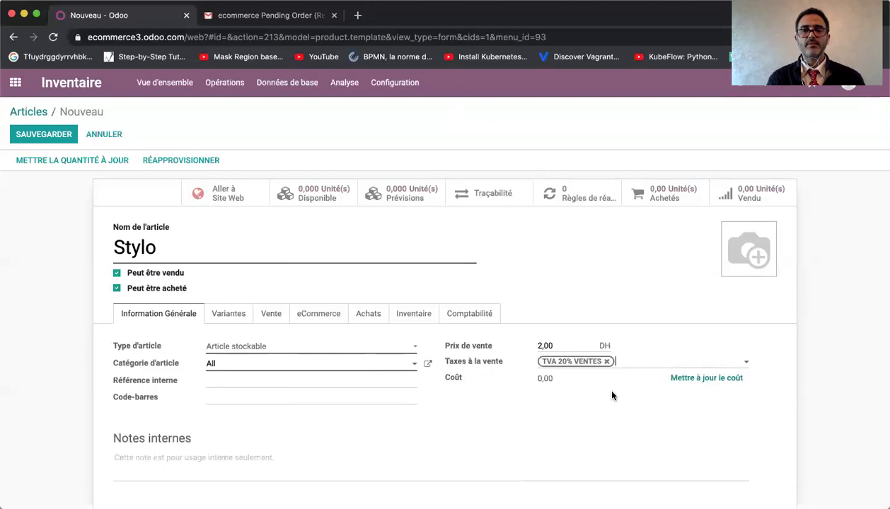
# - Add a variant line to Stylo with a newly created attribute Couleur, keeping Radio display and Instantly creation mode
pyautogui.click(233, 314)
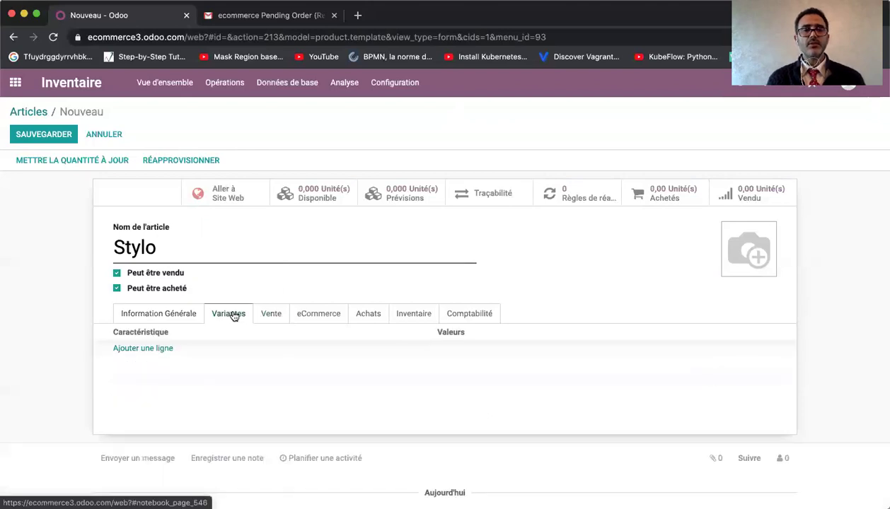
pyautogui.click(144, 348)
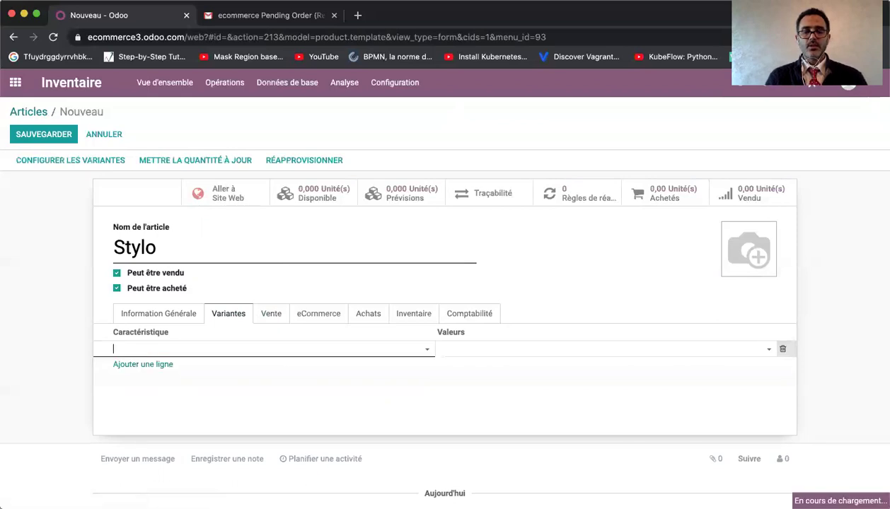
pyautogui.write('Couleur')
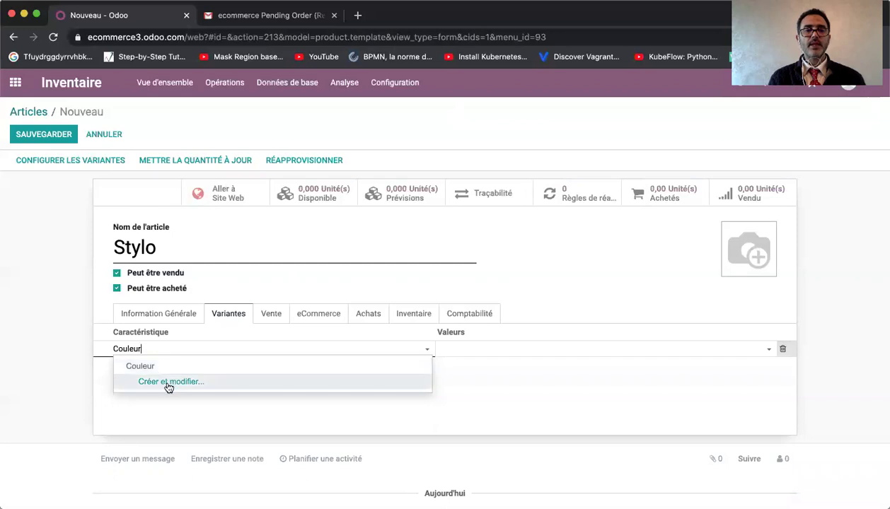
pyautogui.click(171, 381)
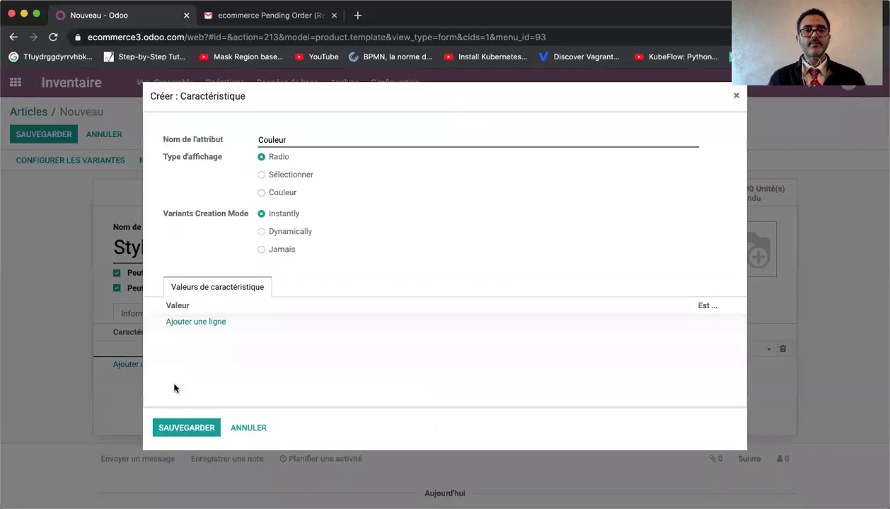
pyautogui.click(189, 428)
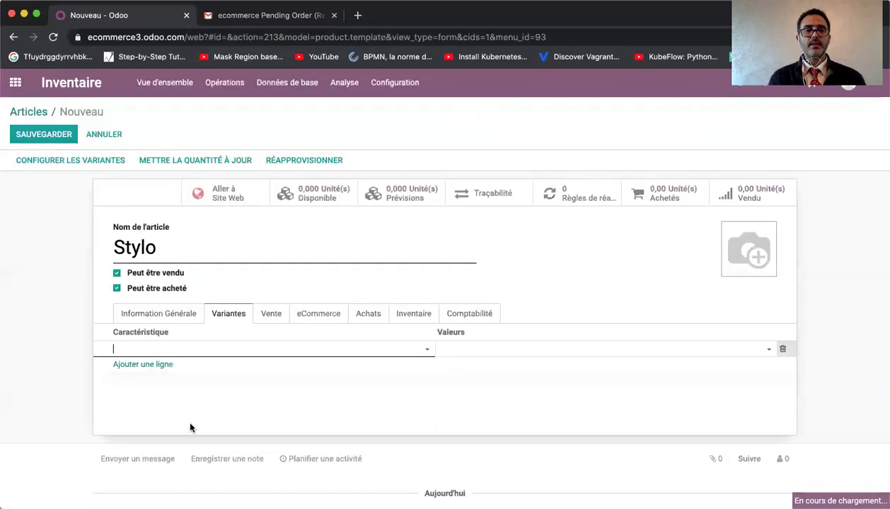
# - Create the values Rouge and Bleu for the Couleur attribute line
pyautogui.click(492, 352)
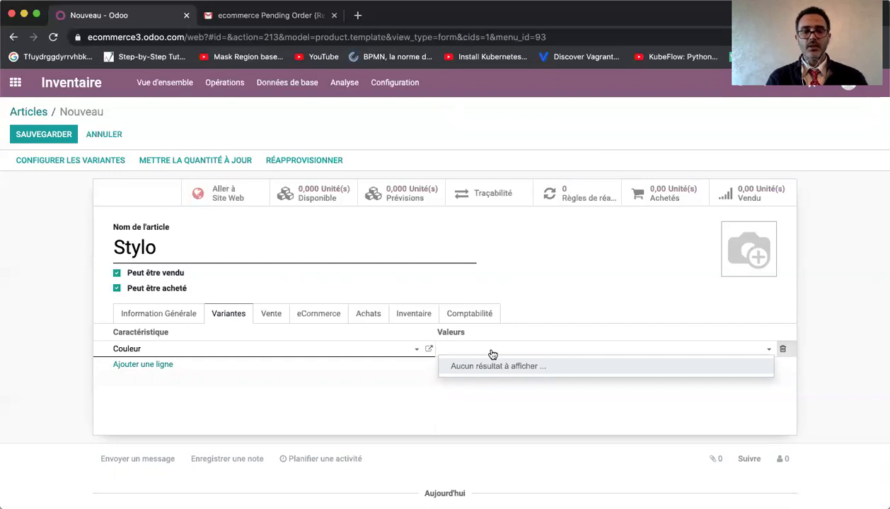
pyautogui.write('Rouge')
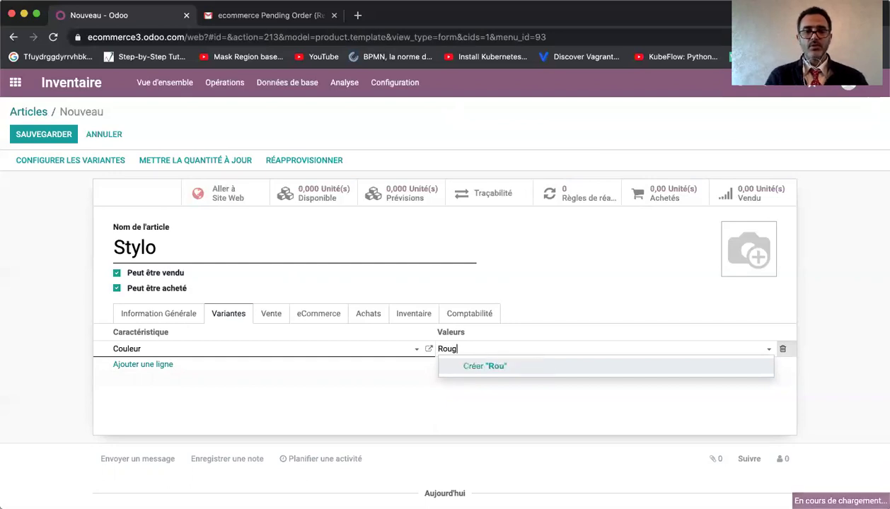
pyautogui.click(510, 368)
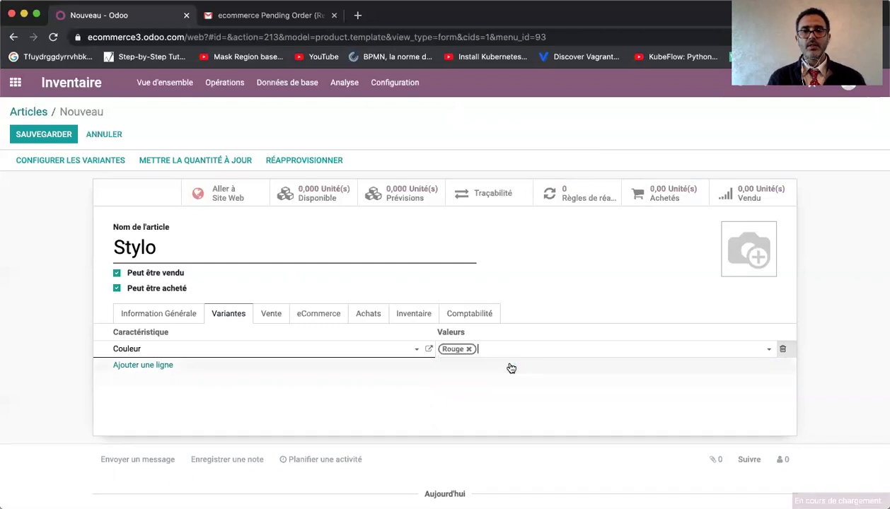
pyautogui.write('Bleu')
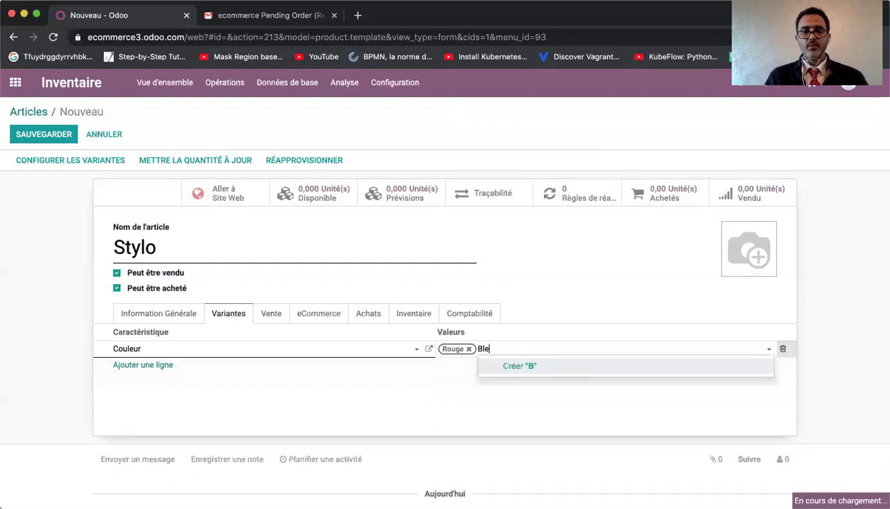
pyautogui.click(535, 367)
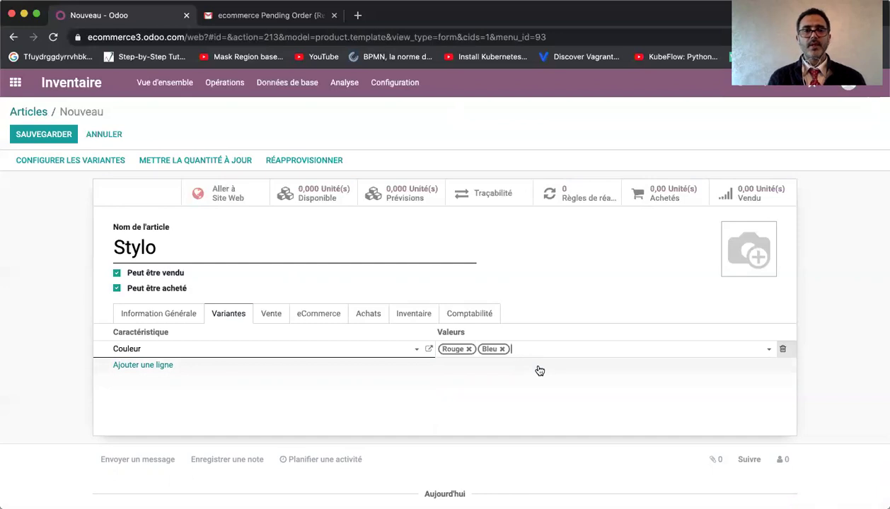
# - Save the Stylo article after checking its inventory details, review its list of variants, and return to the article
pyautogui.click(412, 316)
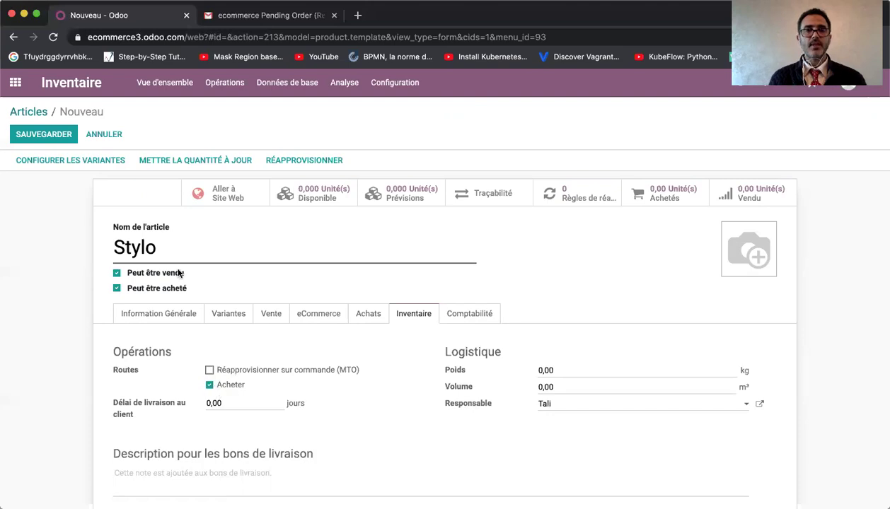
pyautogui.click(62, 136)
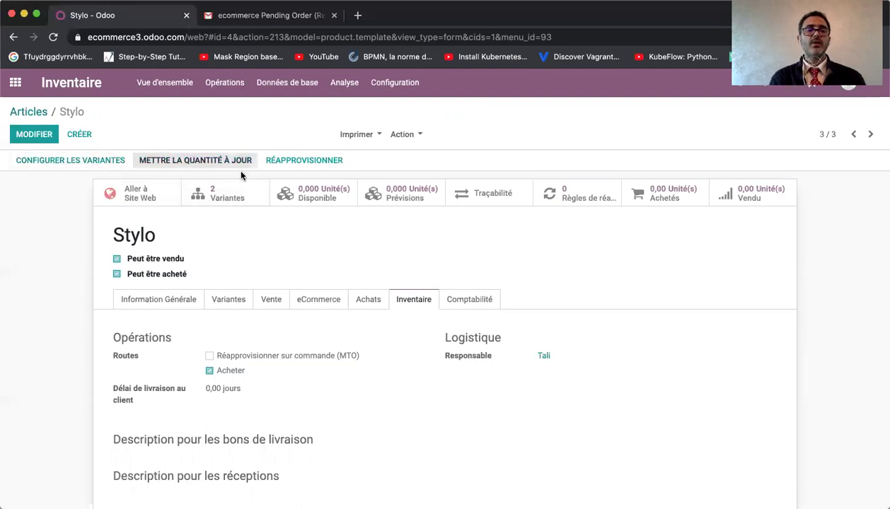
pyautogui.click(212, 192)
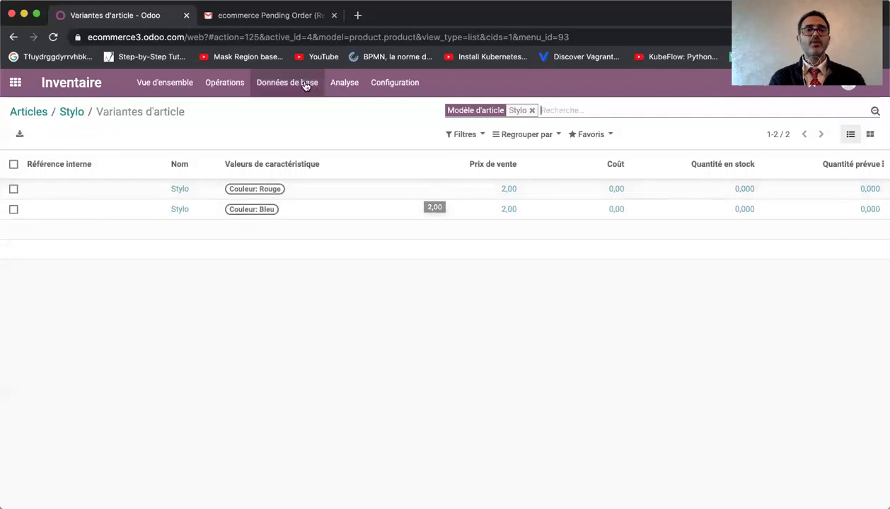
pyautogui.click(71, 111)
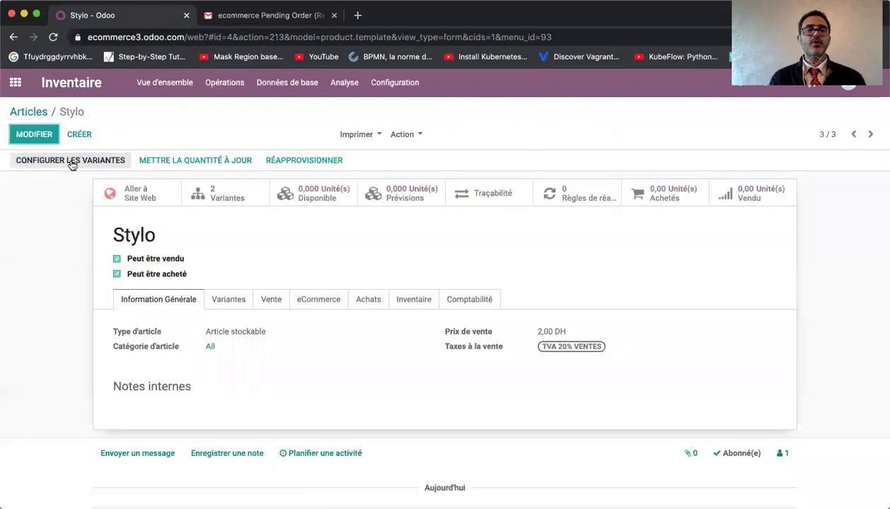
# - In Stylo's variant configuration, set the extra price of the Rouge colour value to 1 and save it
pyautogui.click(64, 160)
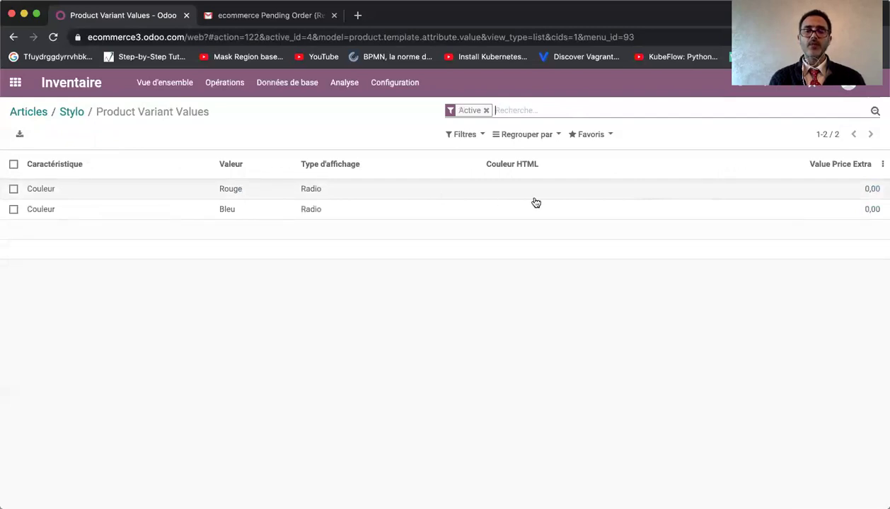
pyautogui.click(787, 191)
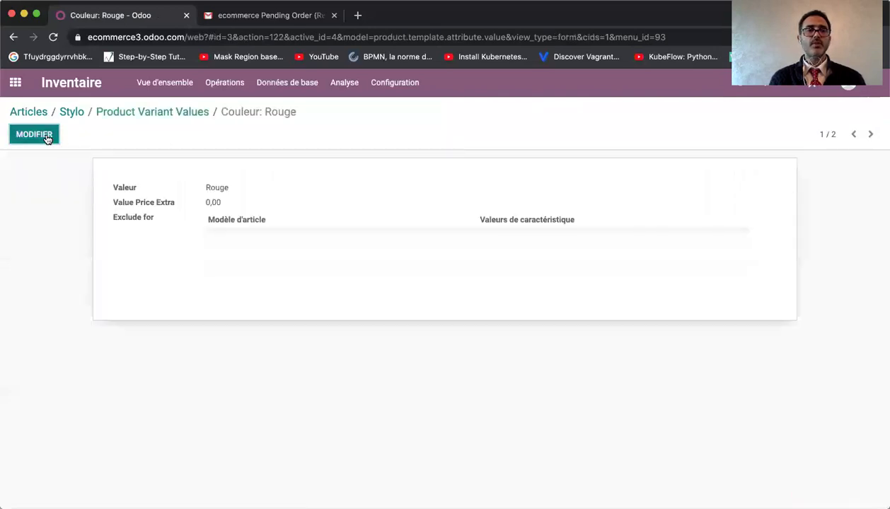
pyautogui.click(47, 139)
pyautogui.click(246, 205)
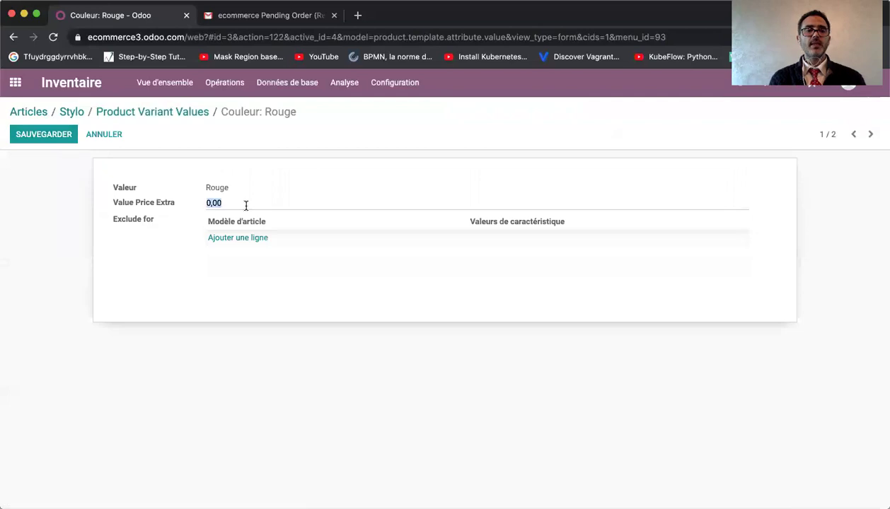
pyautogui.write('1')
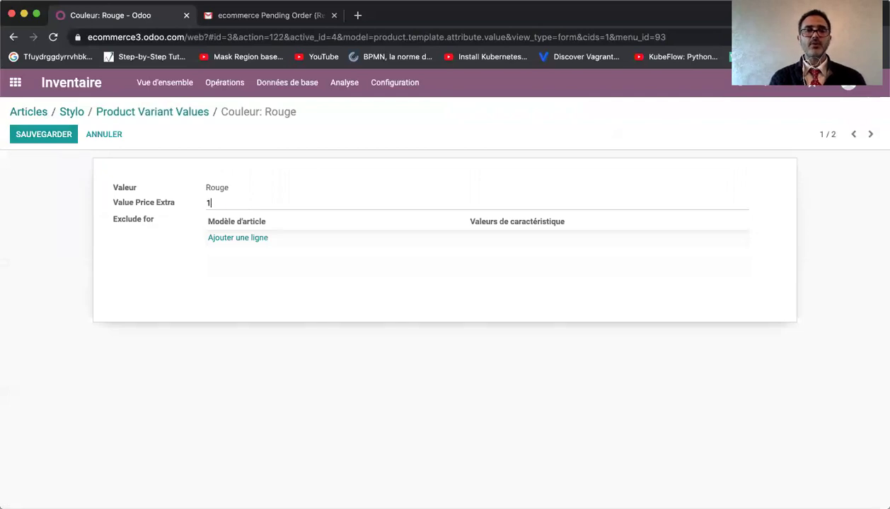
pyautogui.click(45, 135)
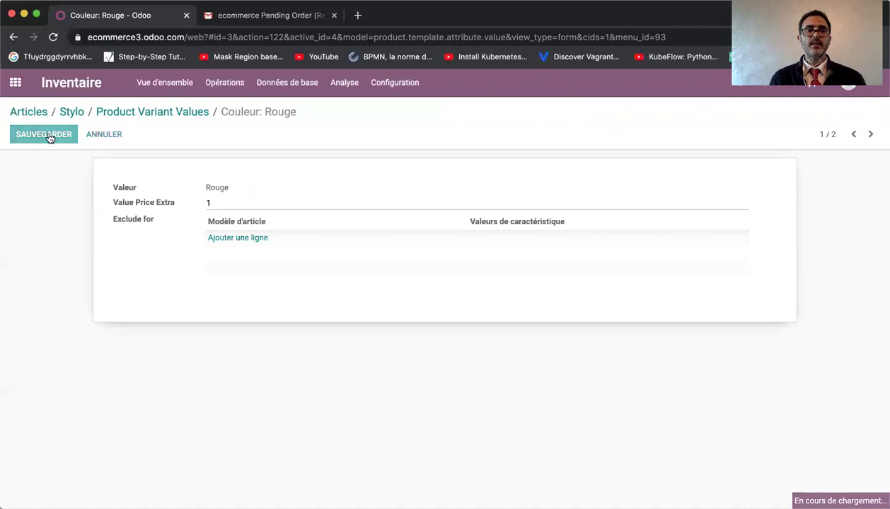
# - Set the extra price of Stylo's Bleu colour value to 1,50, save it, and return to the Stylo article
pyautogui.click(151, 111)
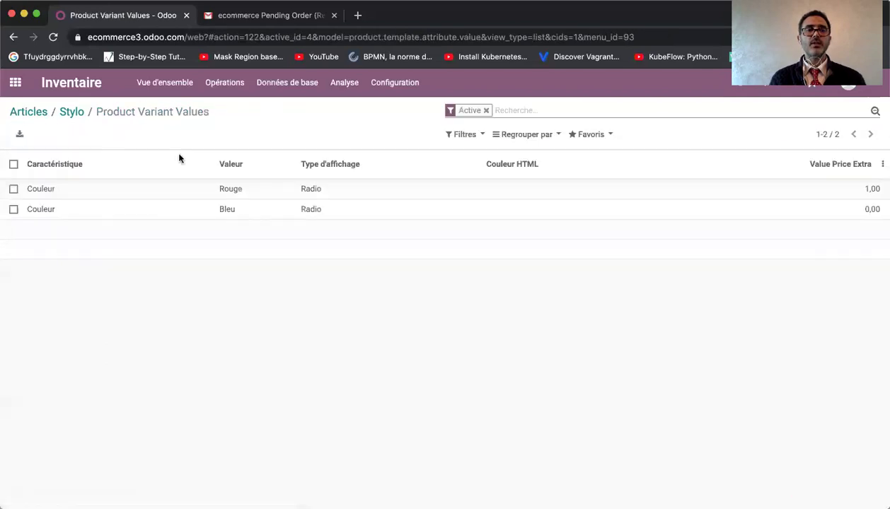
pyautogui.click(412, 211)
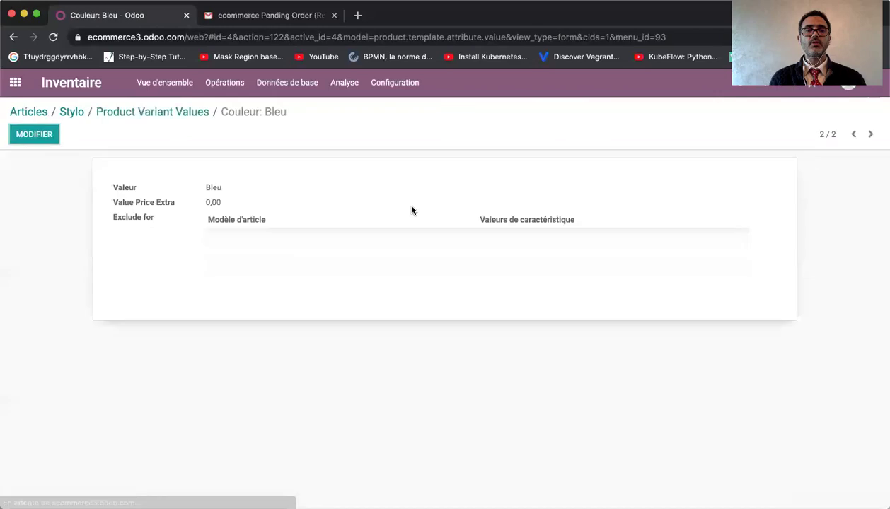
pyautogui.click(38, 139)
pyautogui.doubleClick(250, 203)
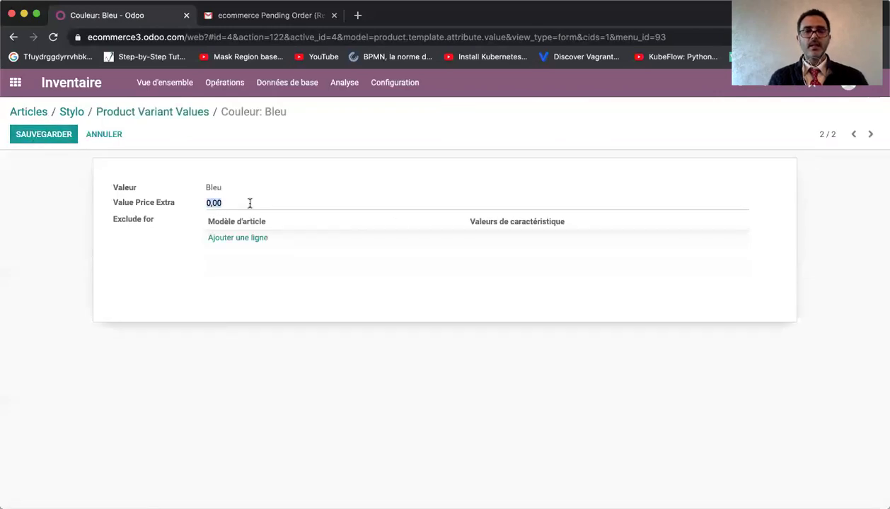
pyautogui.write('1,50')
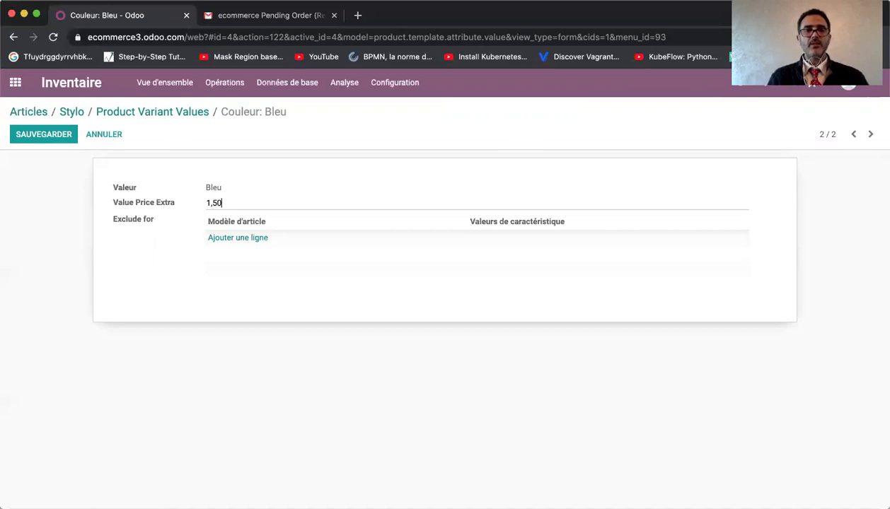
pyautogui.click(70, 137)
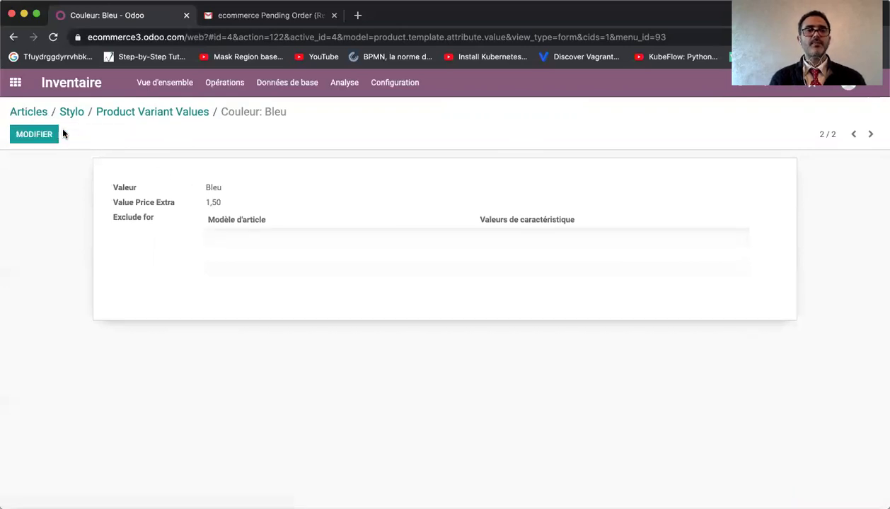
pyautogui.click(70, 113)
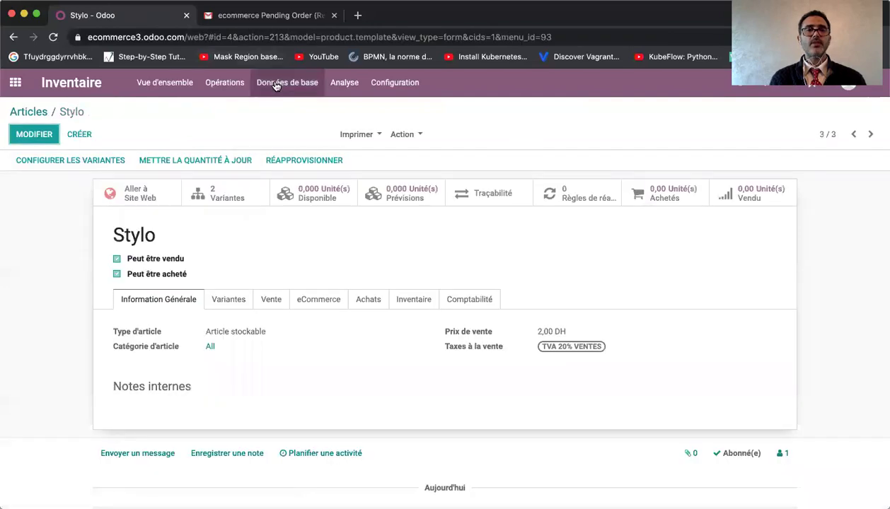
# - Display the inventory-wide list of article variants to check the sale price of each Stylo colour
pyautogui.click(214, 196)
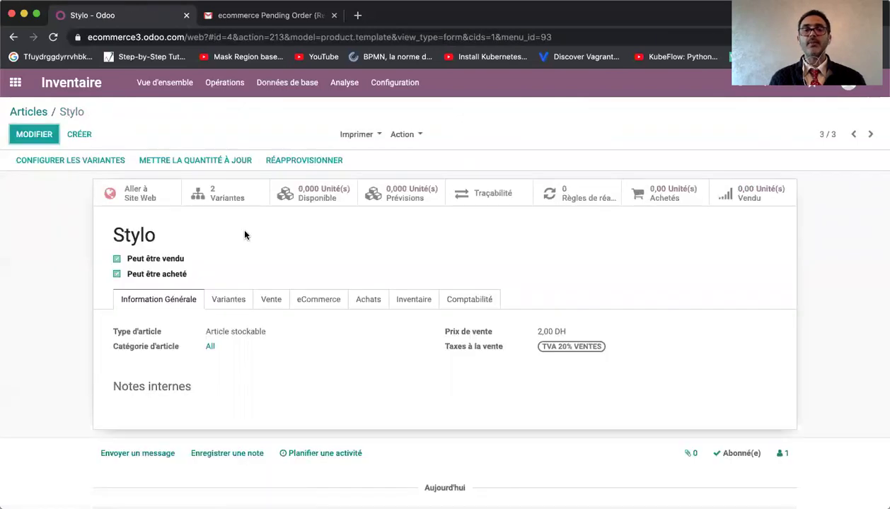
pyautogui.click(292, 80)
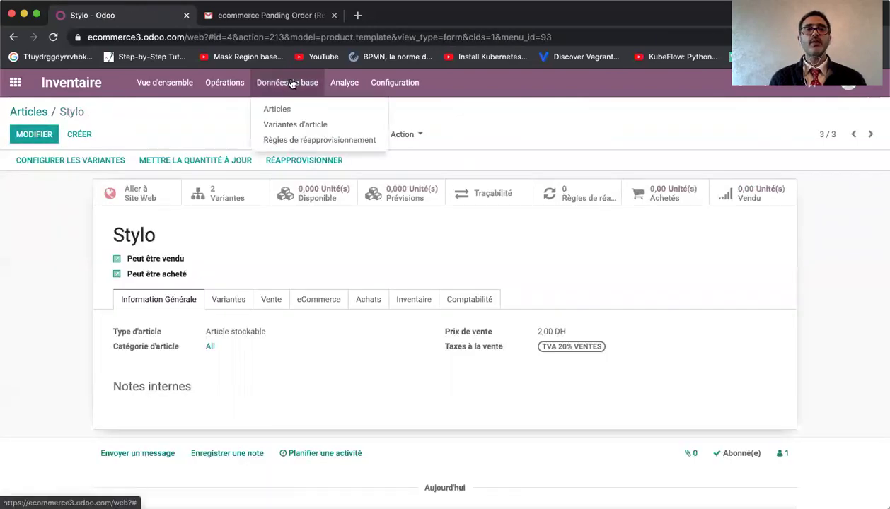
pyautogui.click(295, 125)
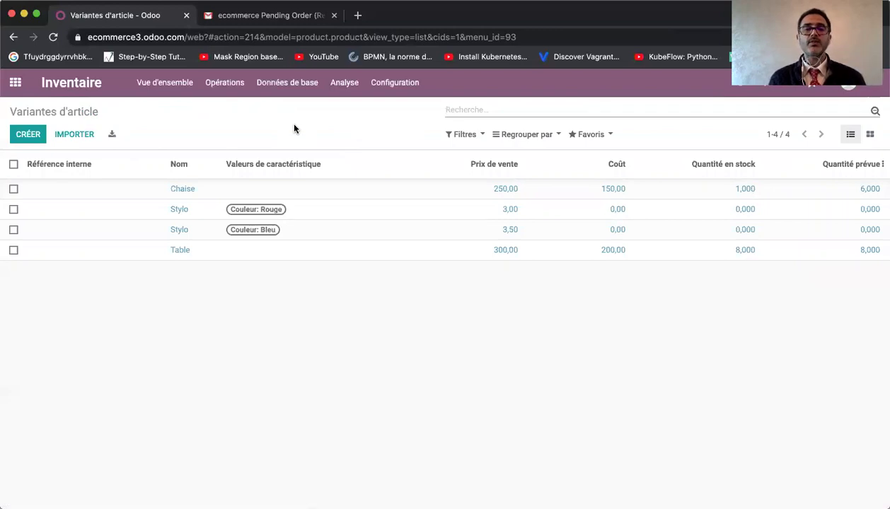
# - Open the Rouge variant of Stylo in edit mode and review its accounting settings and article name
pyautogui.click(145, 213)
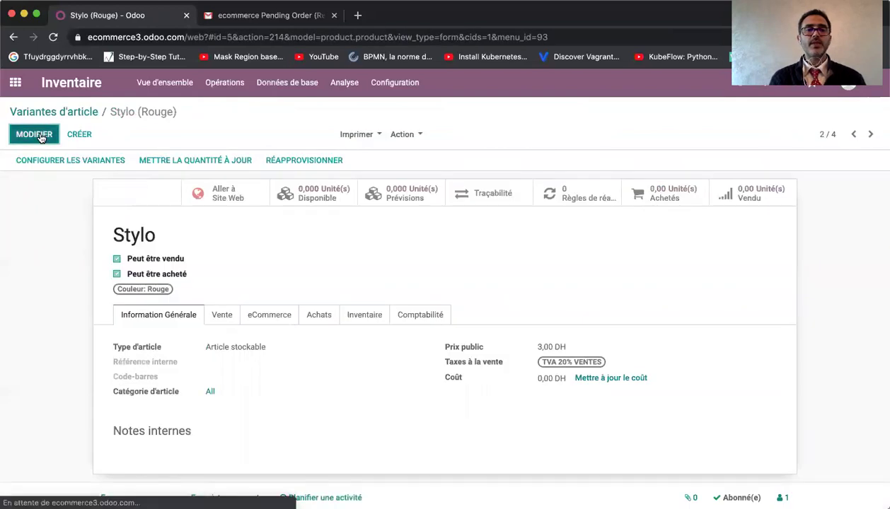
pyautogui.click(41, 138)
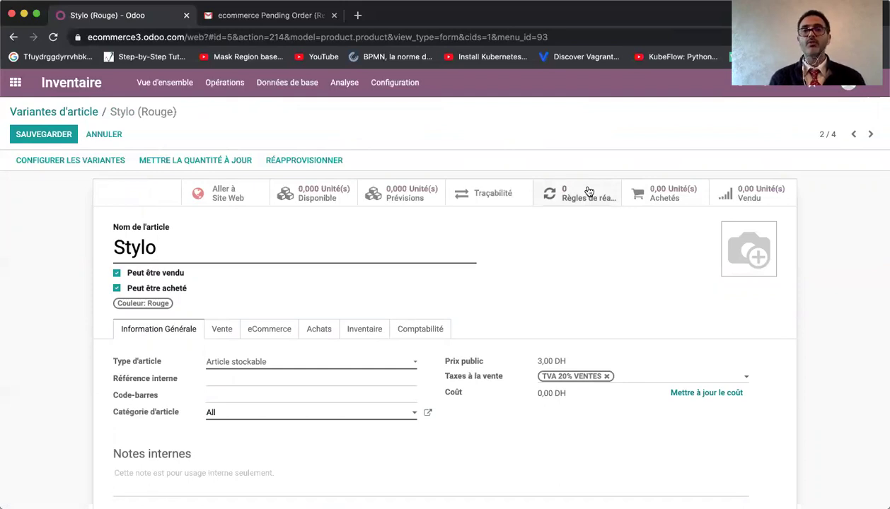
pyautogui.click(414, 332)
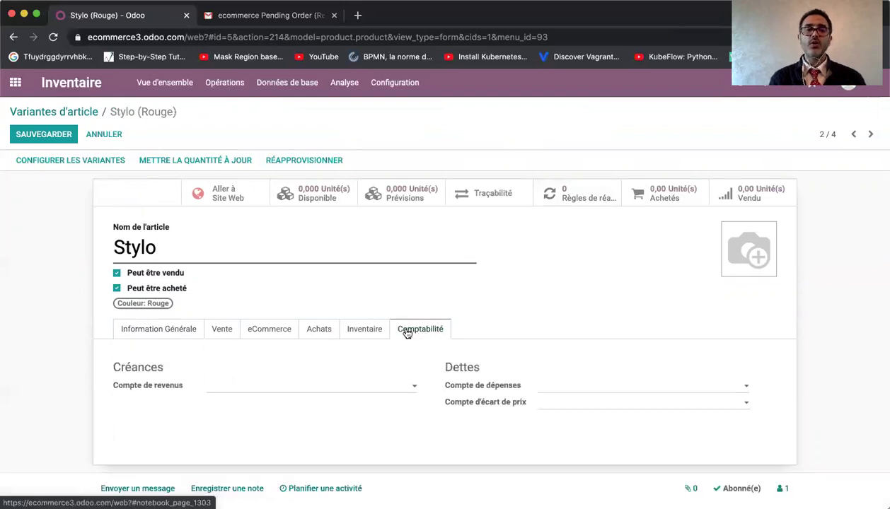
pyautogui.click(297, 86)
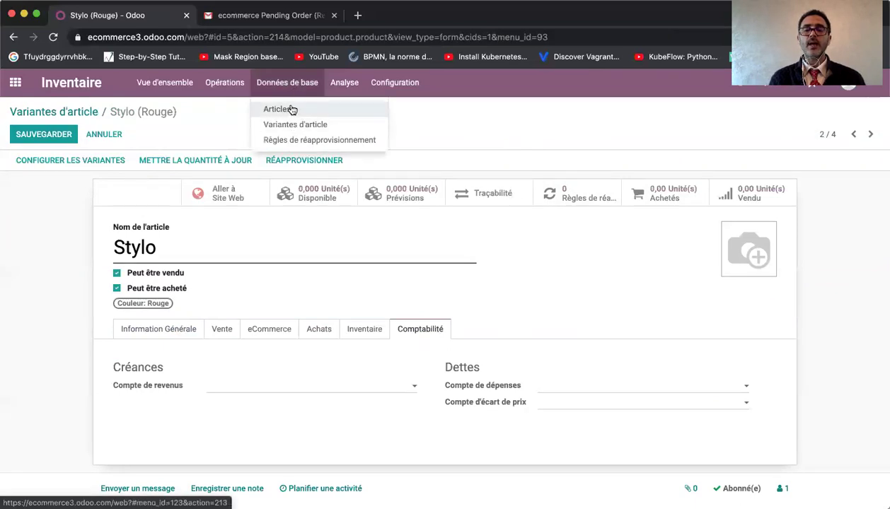
pyautogui.click(219, 115)
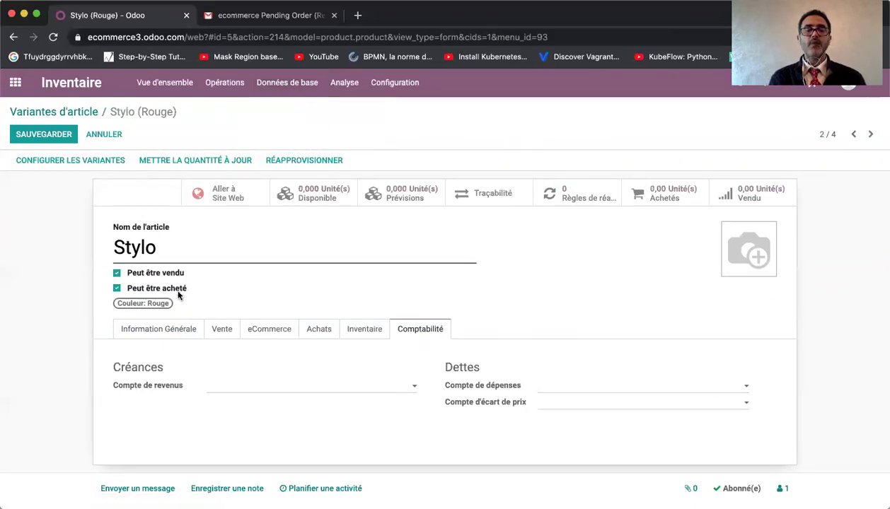
pyautogui.moveTo(112, 244); pyautogui.dragTo(167, 245)
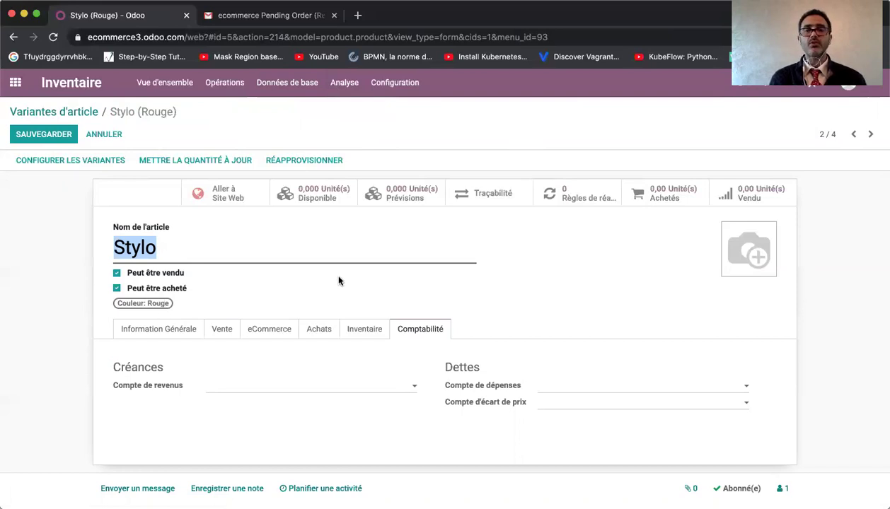
# - Create and save a reordering rule for Stylo (Rouge) with minimum quantity 5 and maximum quantity 10, and return to the variant
pyautogui.click(556, 193)
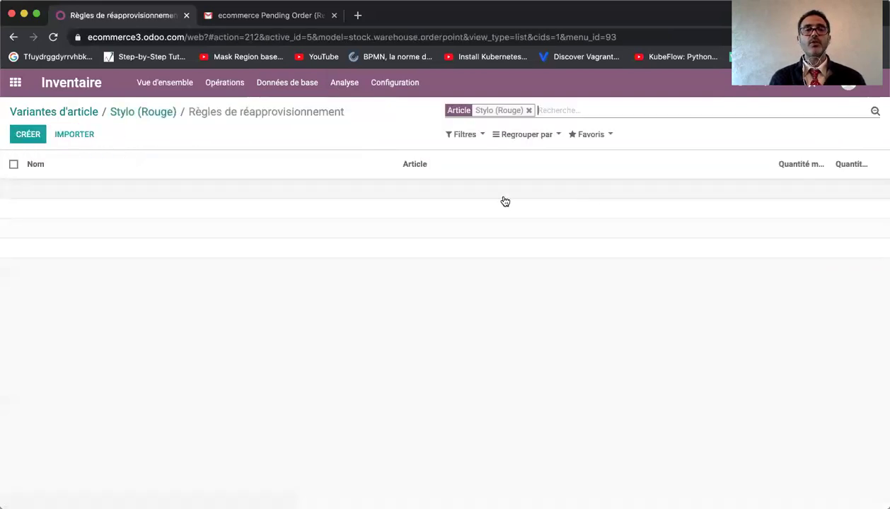
pyautogui.click(28, 135)
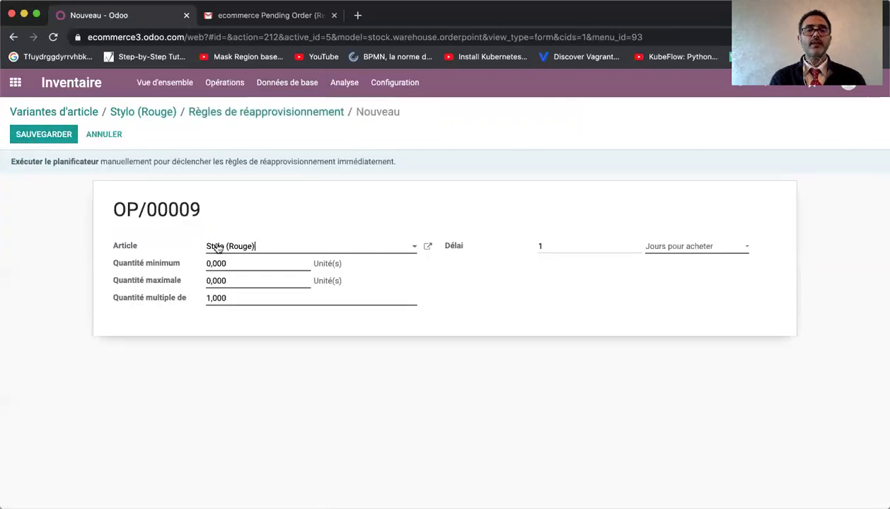
pyautogui.click(232, 261)
pyautogui.write('5')
pyautogui.click(234, 281)
pyautogui.write('10')
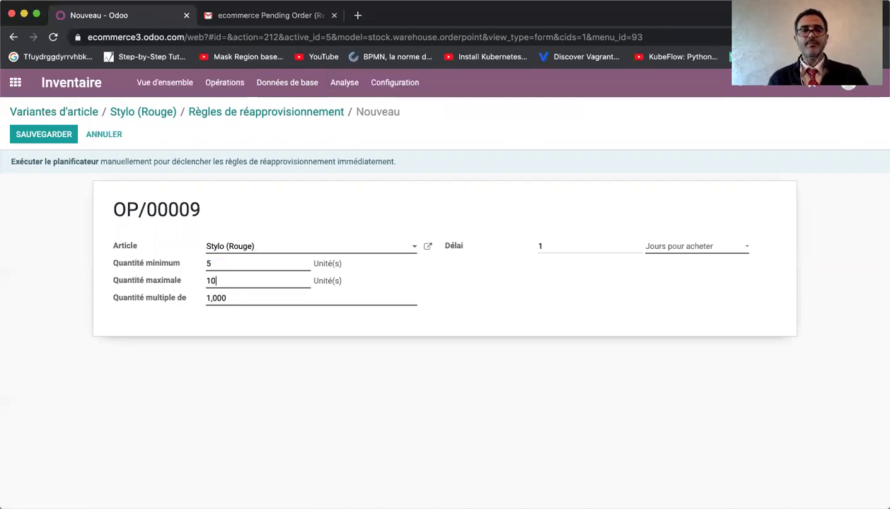
pyautogui.click(54, 132)
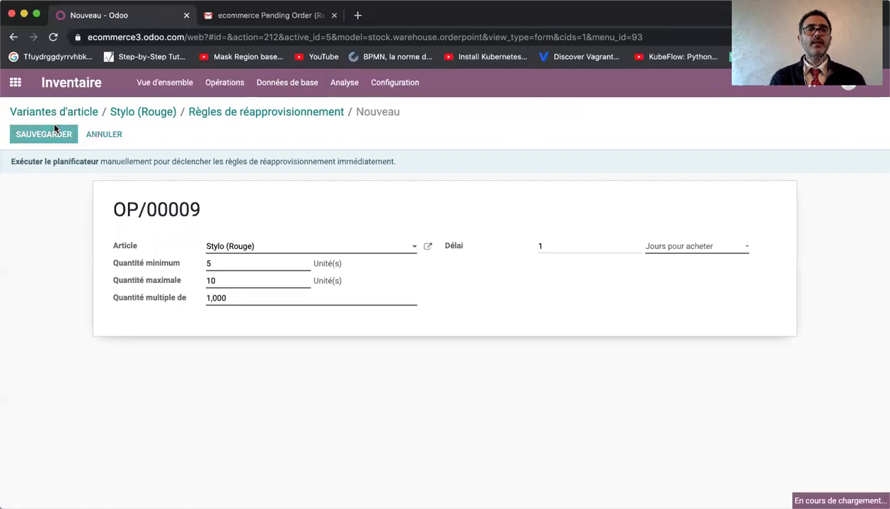
pyautogui.click(146, 113)
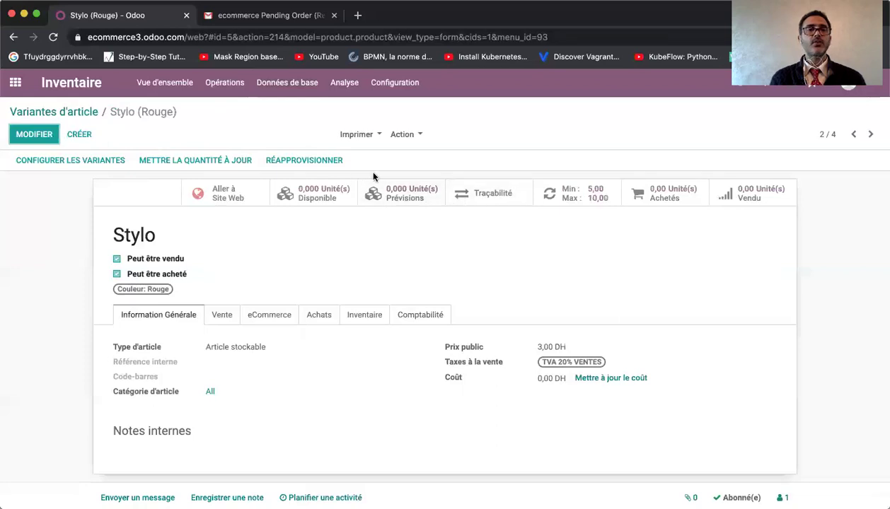
# - Create and save another reordering rule, for Stylo (Bleu), with minimum quantity 3 and maximum quantity 7
pyautogui.click(574, 198)
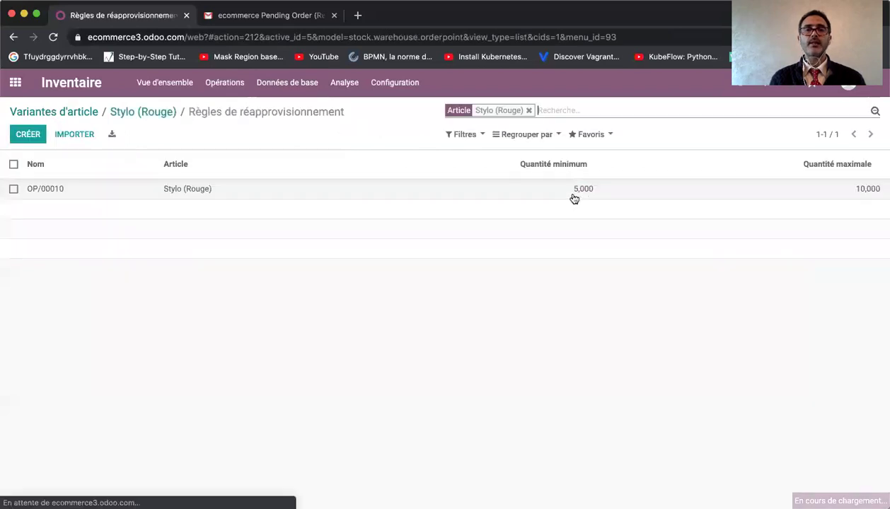
pyautogui.click(37, 137)
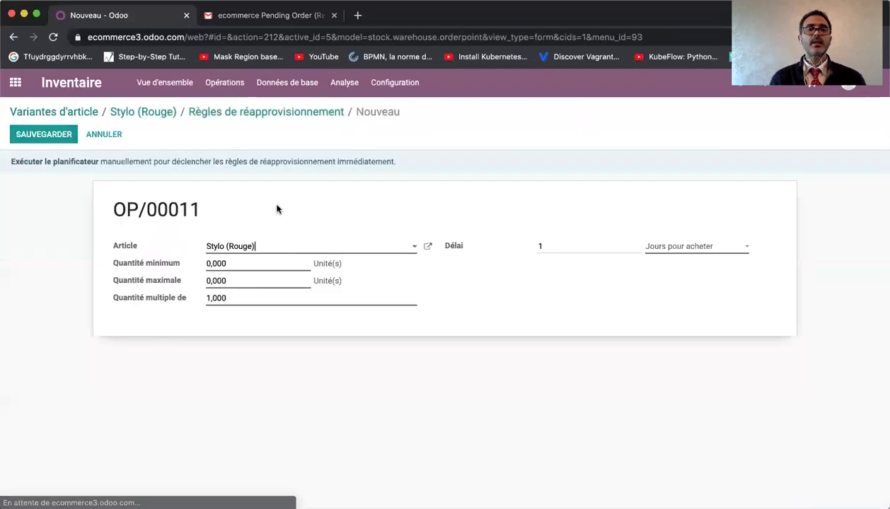
pyautogui.click(273, 247)
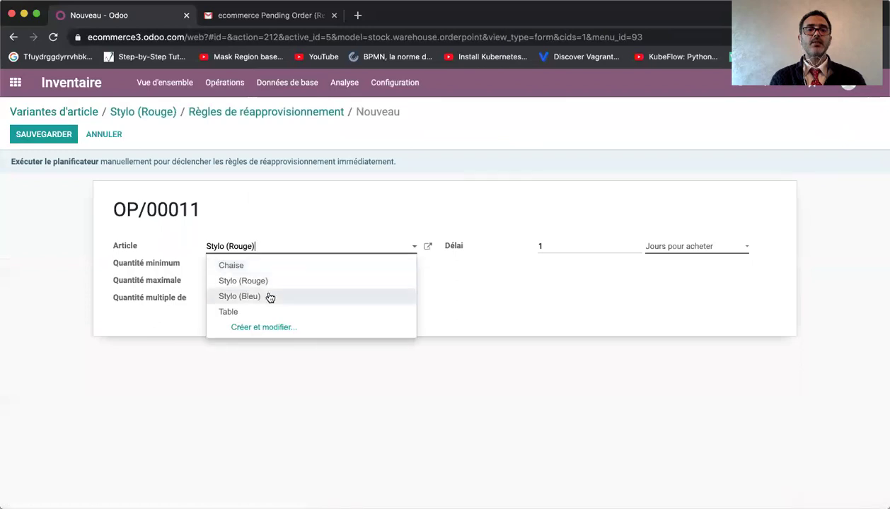
pyautogui.click(268, 295)
pyautogui.click(247, 263)
pyautogui.write('3')
pyautogui.click(233, 281)
pyautogui.write('7')
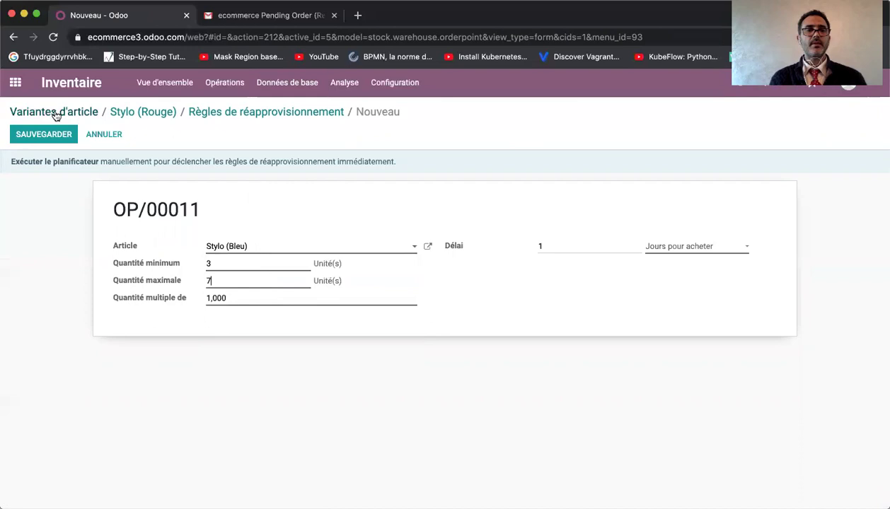
pyautogui.click(53, 136)
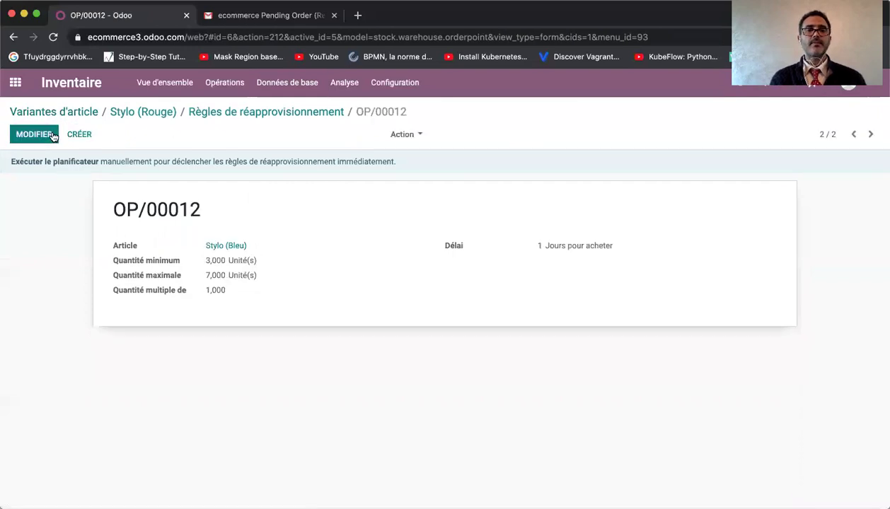
# - Check the reordering rules from the Bleu variant of Stylo, removing the article filter to list the rules of all articles
pyautogui.click(218, 113)
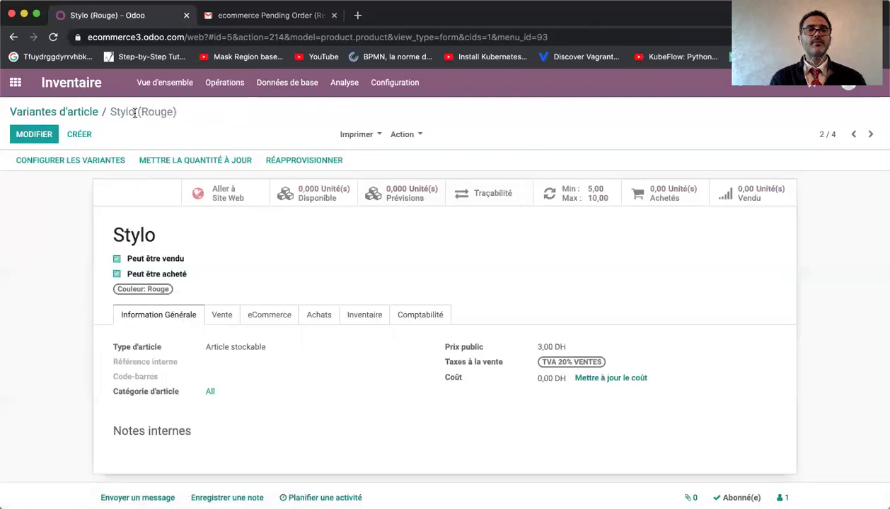
pyautogui.click(54, 113)
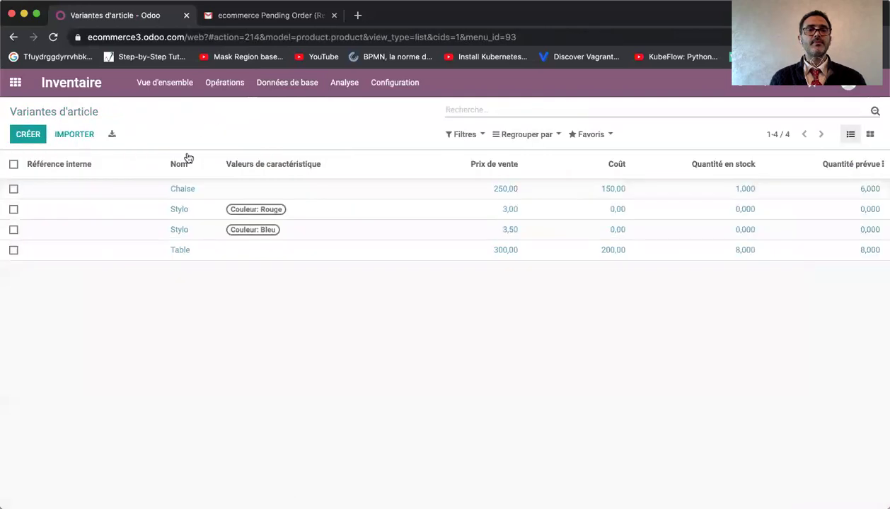
pyautogui.click(302, 235)
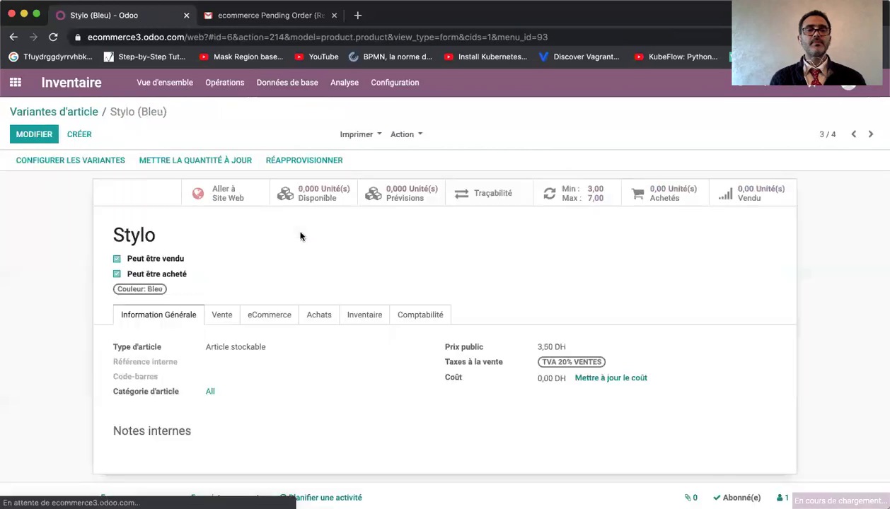
pyautogui.click(573, 191)
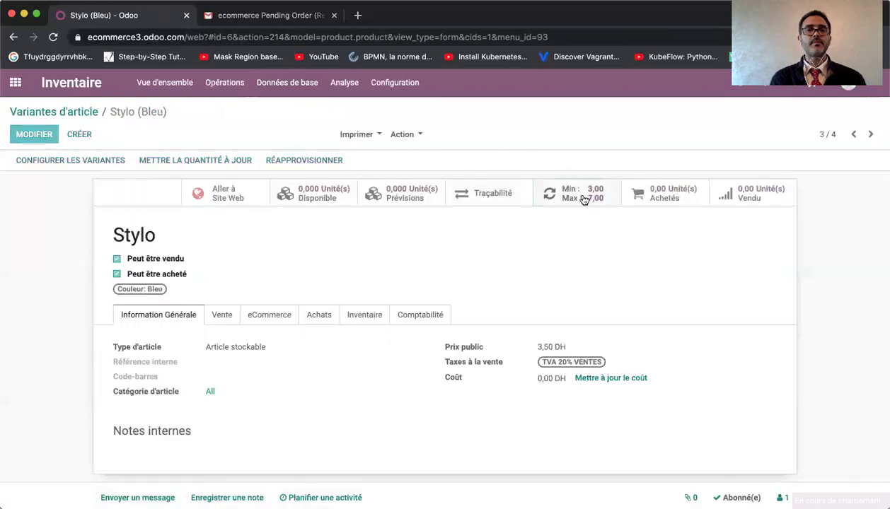
pyautogui.click(522, 110)
pyautogui.click(522, 109)
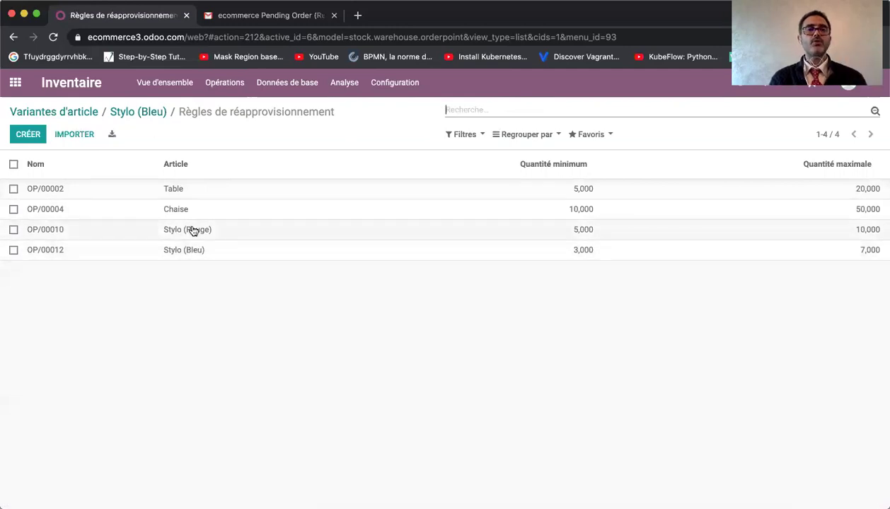
# - Open the Bleu variant of Stylo in edit mode from the variants list and review its revenue and expense account fields
pyautogui.click(82, 113)
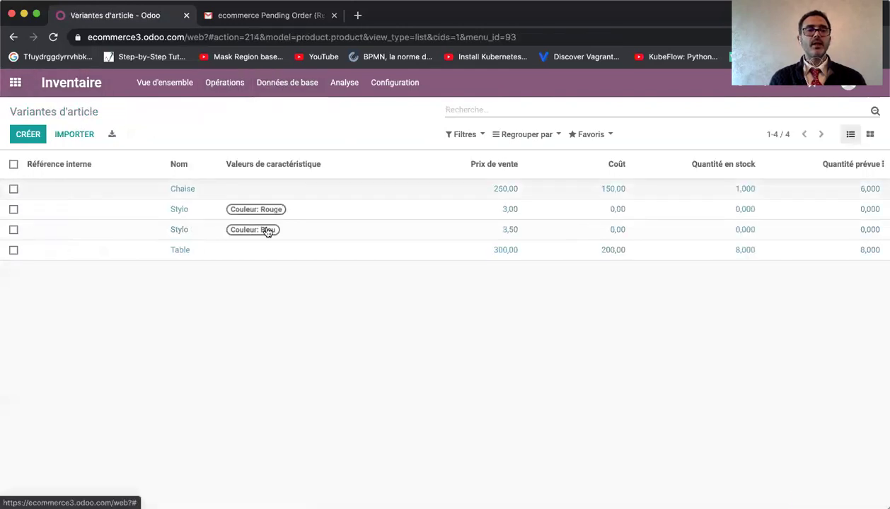
pyautogui.click(209, 229)
pyautogui.click(42, 135)
pyautogui.click(413, 330)
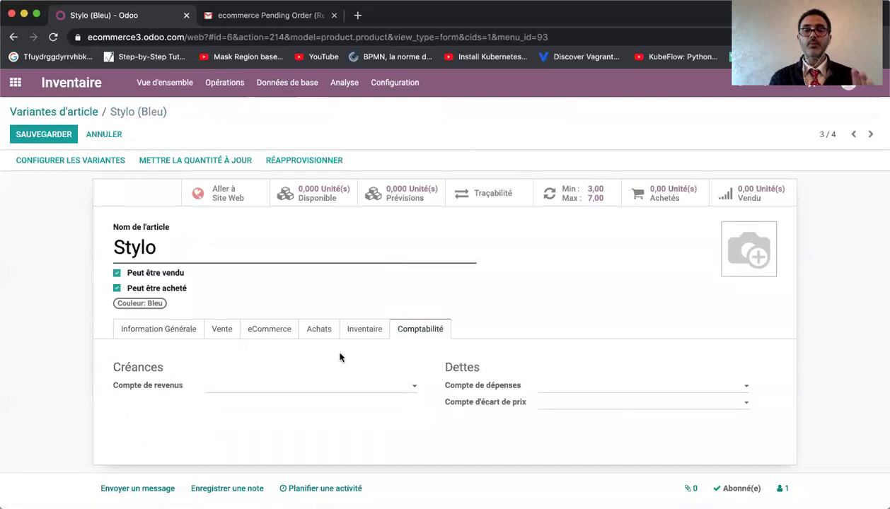
# - Edit the Stylo article itself, rather than a single variant, and set its revenue account to 711100 Ventes de marchandises au Maroc
pyautogui.click(283, 94)
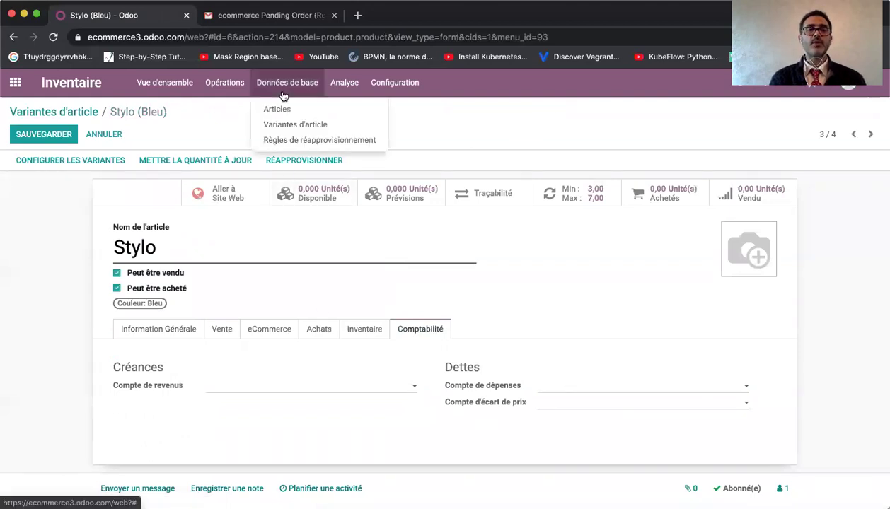
pyautogui.click(275, 108)
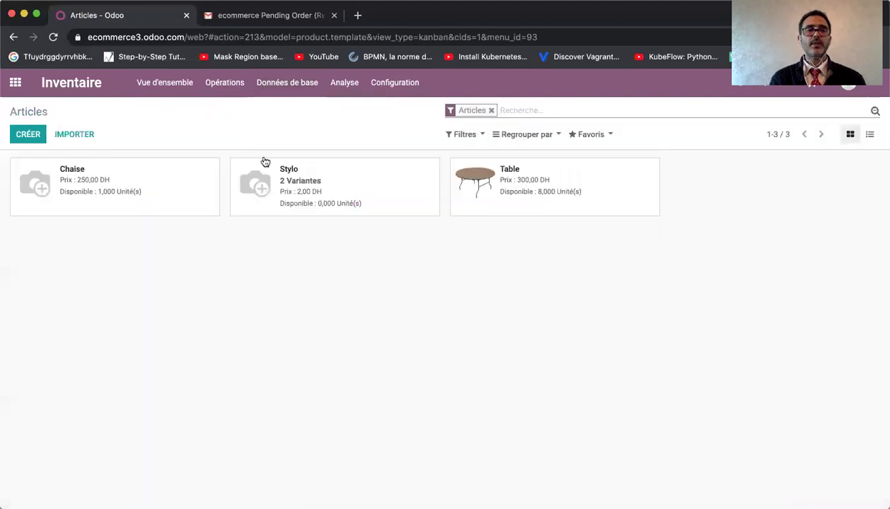
pyautogui.click(357, 174)
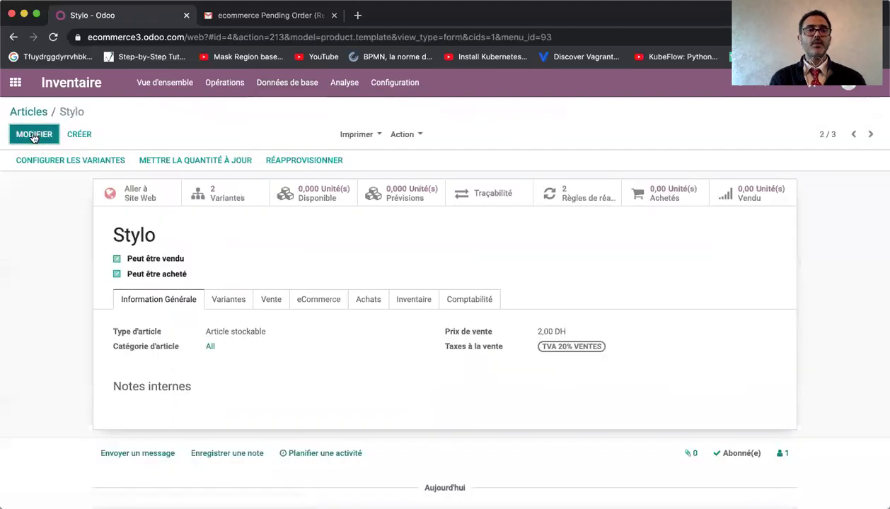
pyautogui.click(33, 137)
pyautogui.click(467, 312)
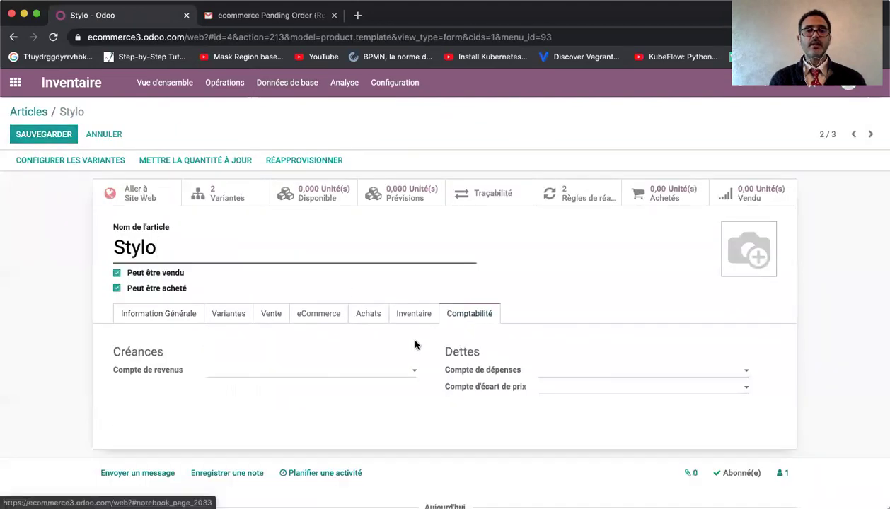
pyautogui.click(377, 371)
pyautogui.write('7')
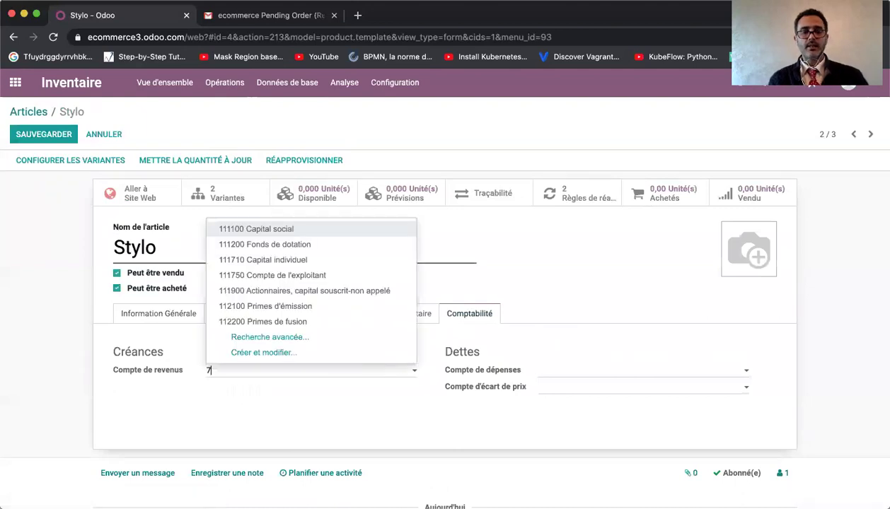
pyautogui.write('1')
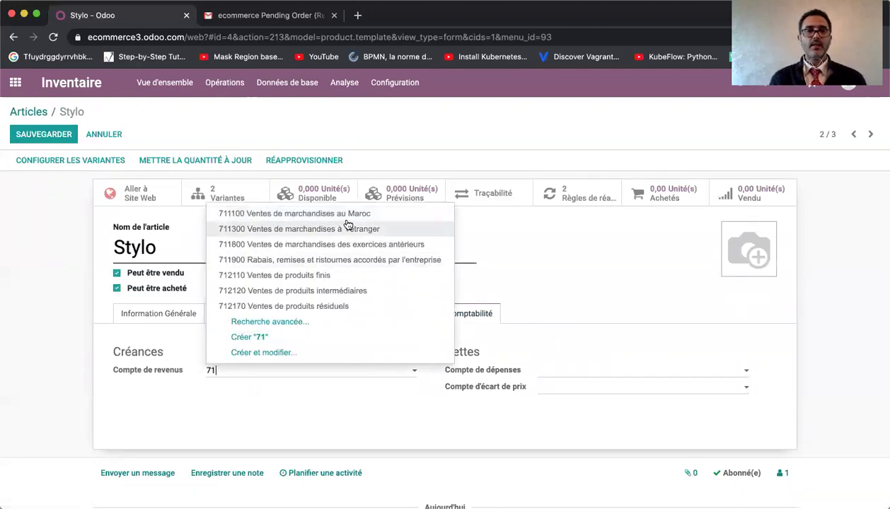
pyautogui.click(346, 214)
# - Set Stylo's expense account to 611100 Achats de marchandises "groupe A" and save the article
pyautogui.click(577, 375)
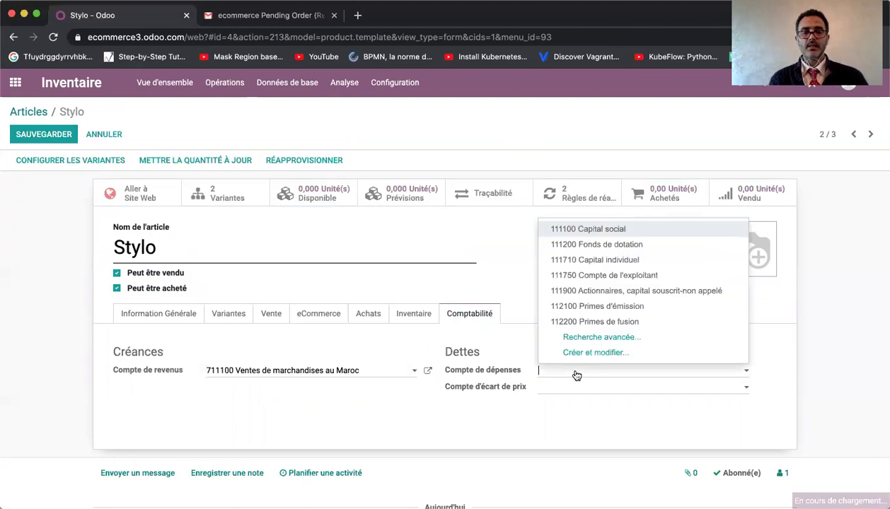
pyautogui.write('6')
pyautogui.click(605, 215)
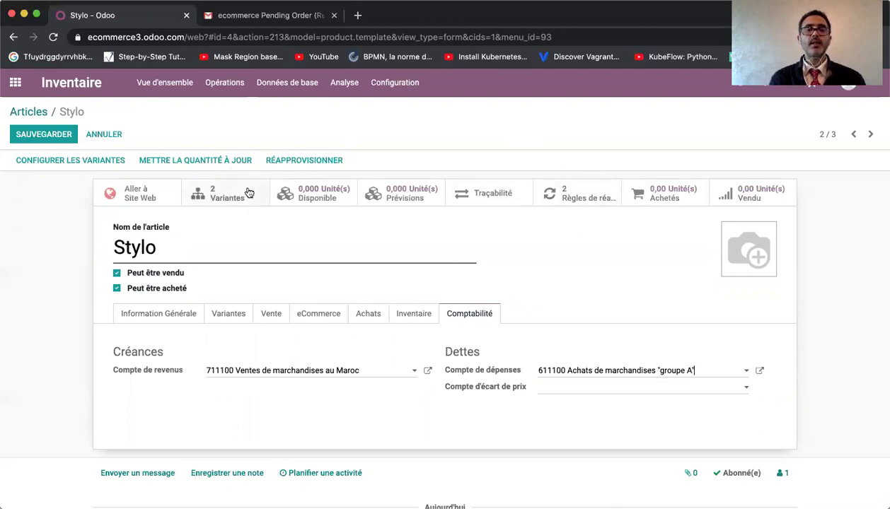
pyautogui.click(40, 135)
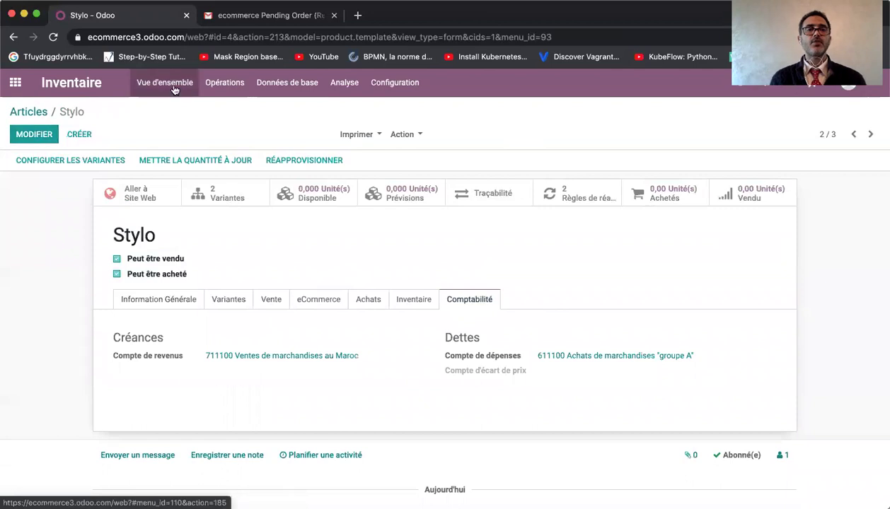
# - Switch to the Achats app and create a new request for quotation with CasaBlance as the supplier
pyautogui.click(19, 86)
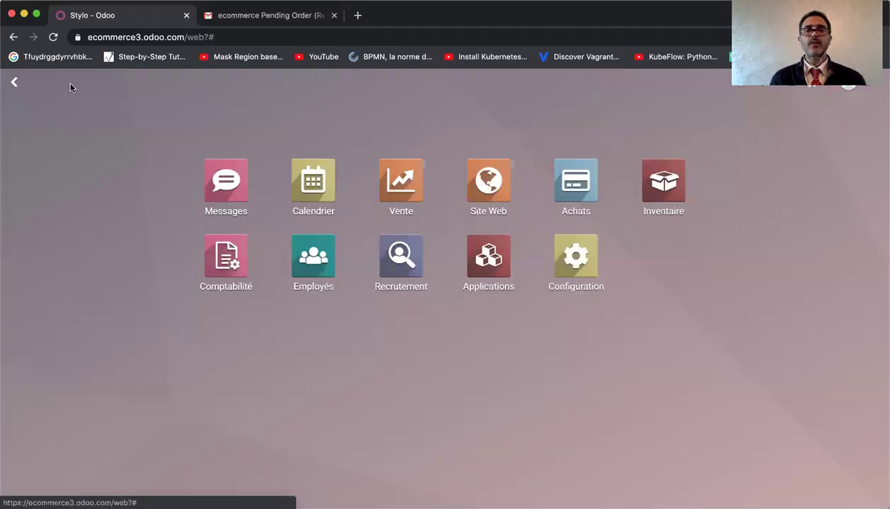
pyautogui.click(574, 185)
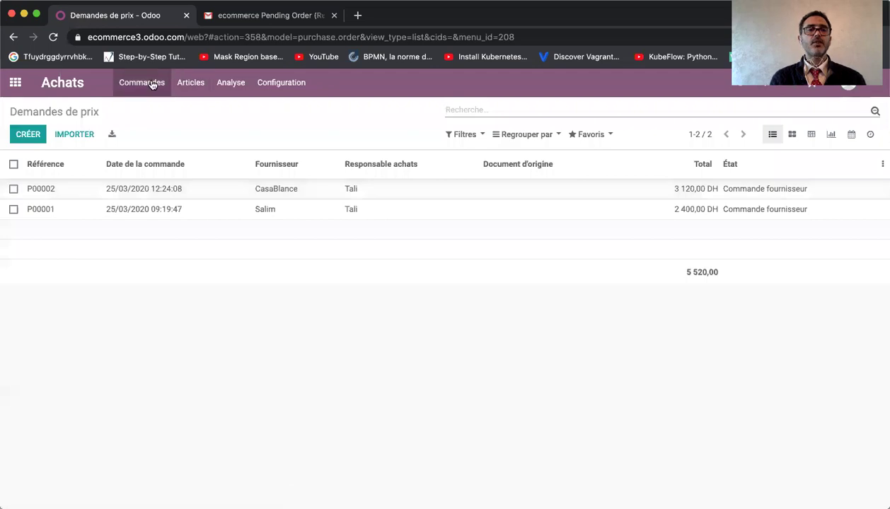
pyautogui.click(28, 134)
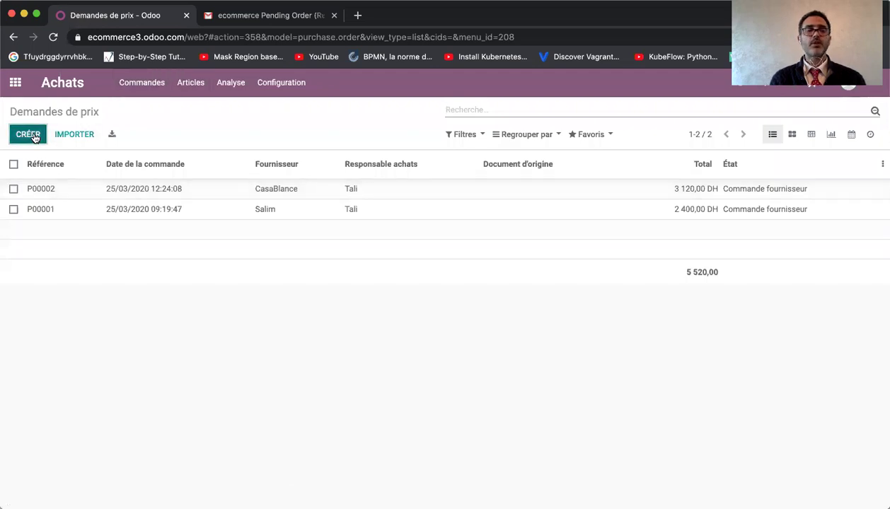
pyautogui.click(252, 259)
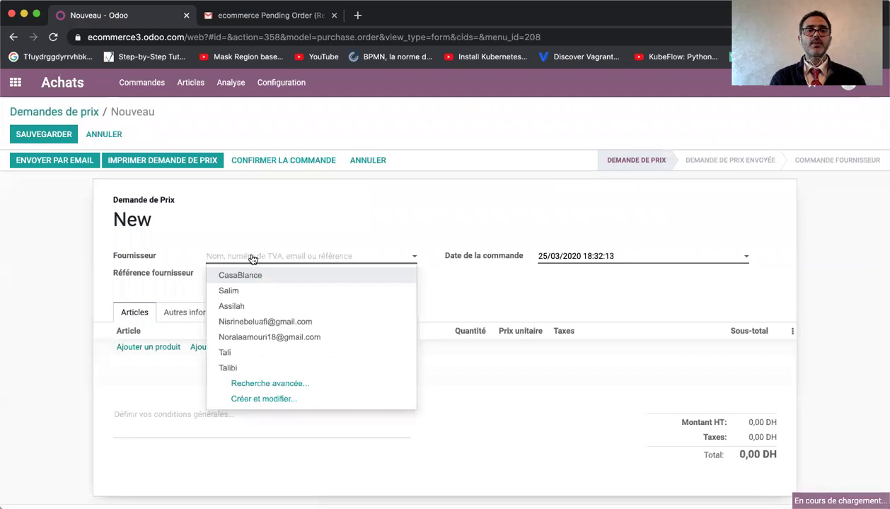
pyautogui.click(247, 275)
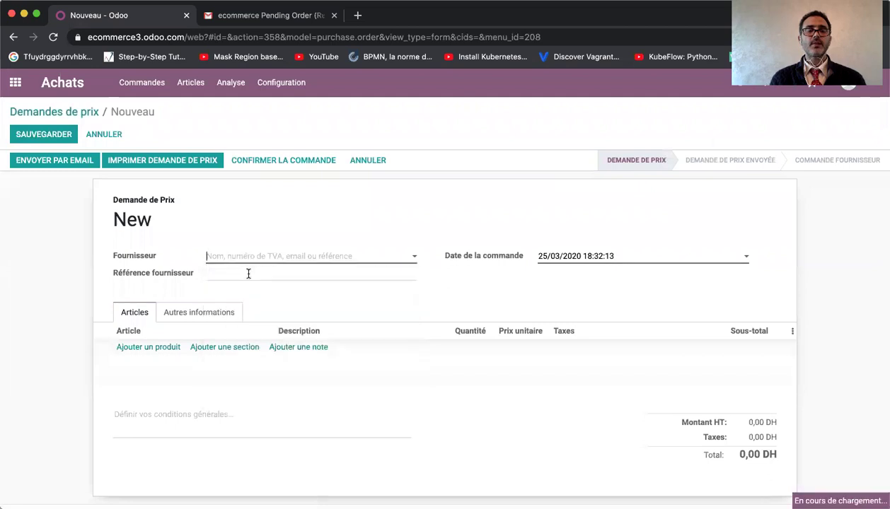
# - Add a product line for Stylo (Rouge) with quantity 5 to the request for quotation
pyautogui.click(148, 347)
pyautogui.click(151, 348)
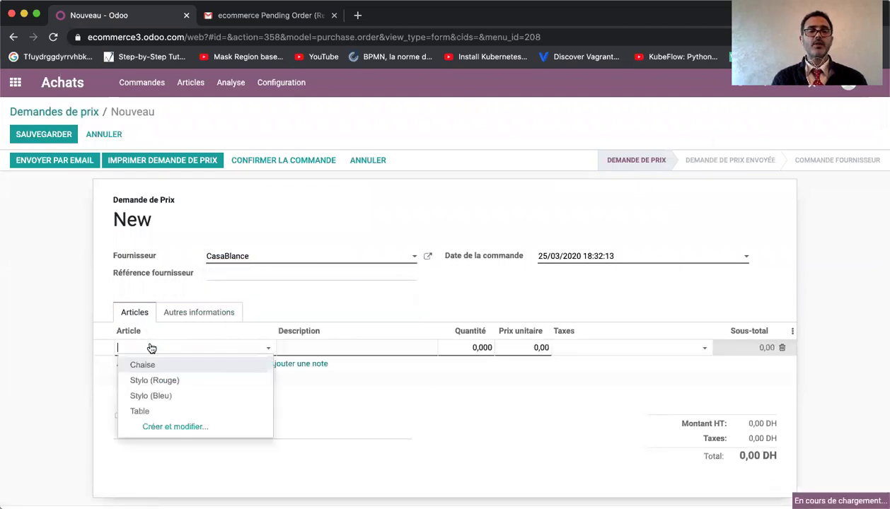
pyautogui.click(172, 386)
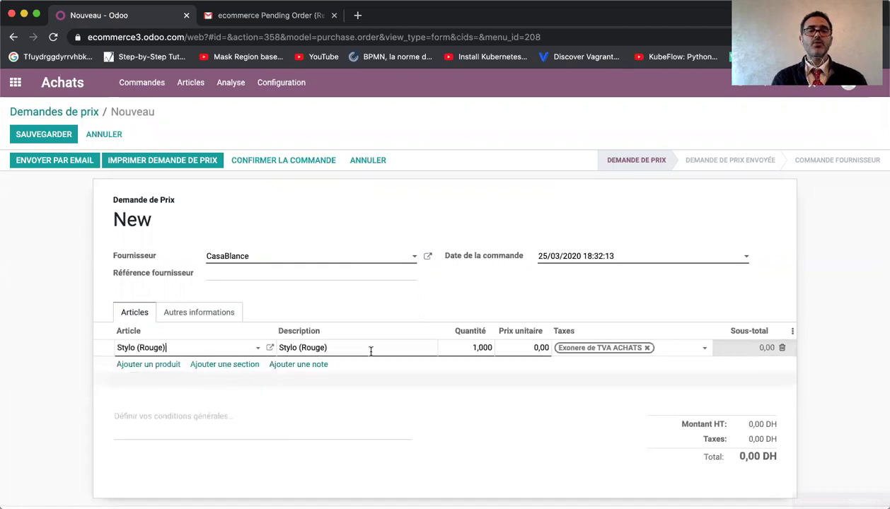
pyautogui.click(490, 348)
pyautogui.write('5')
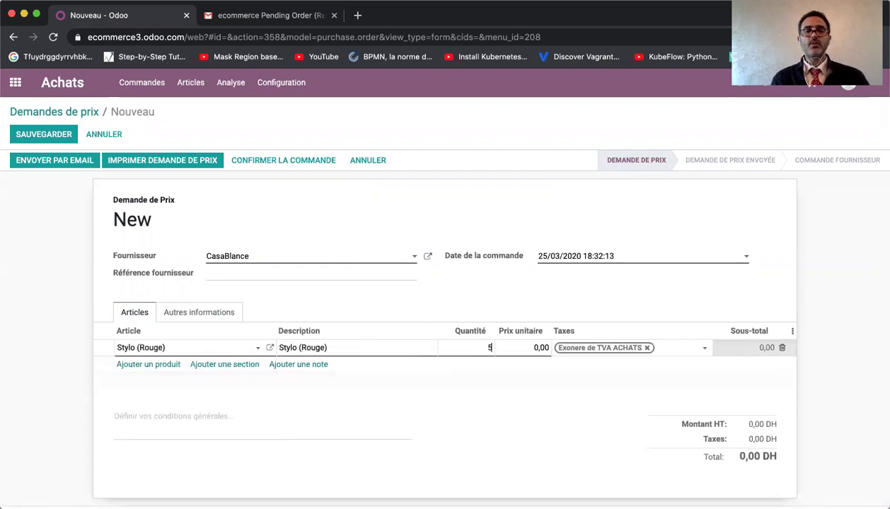
pyautogui.click(411, 404)
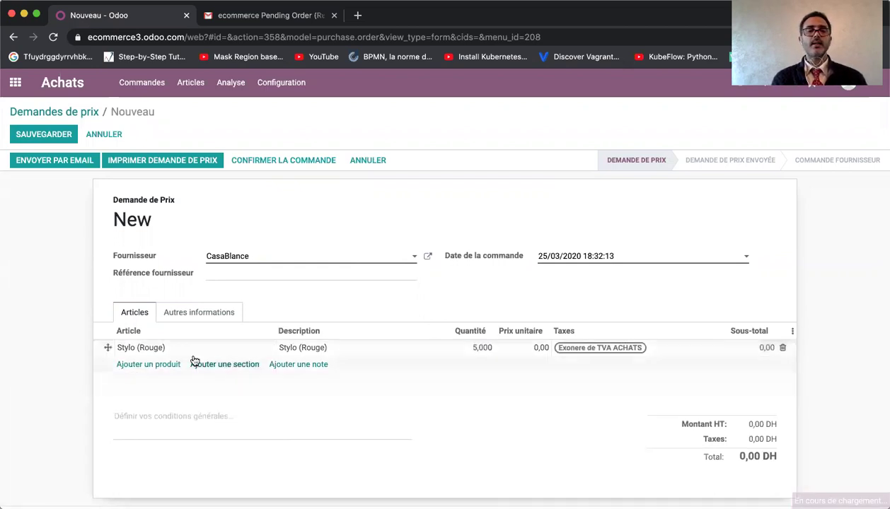
# - Add a second product line for Stylo (Bleu) with quantity 4 and save the request for quotation
pyautogui.click(150, 365)
pyautogui.click(153, 365)
pyautogui.click(169, 412)
pyautogui.click(481, 364)
pyautogui.write('4')
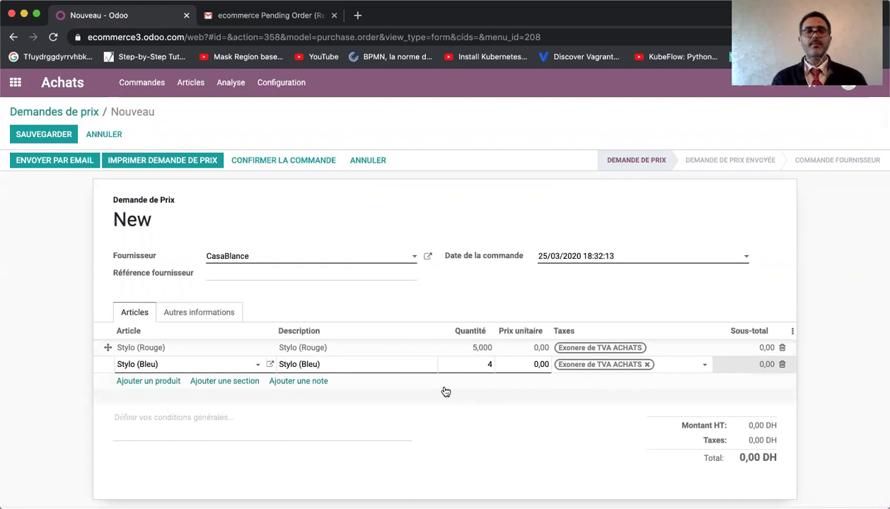
pyautogui.click(61, 138)
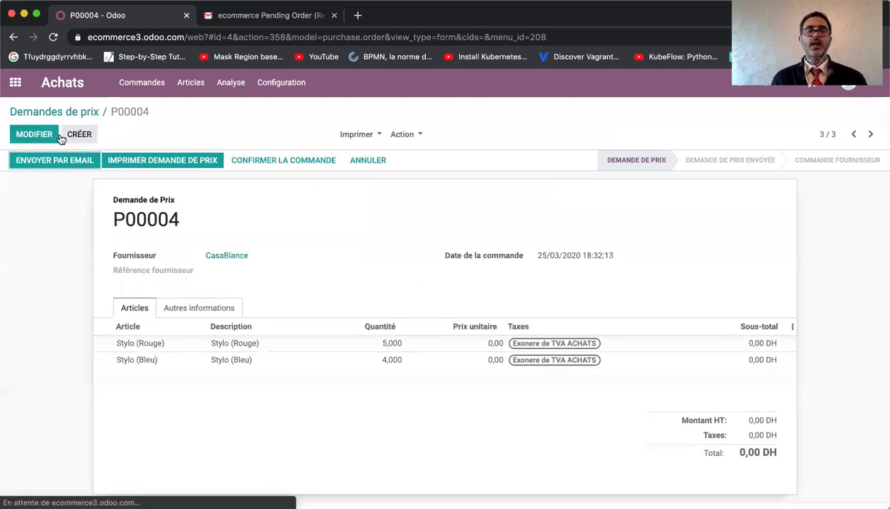